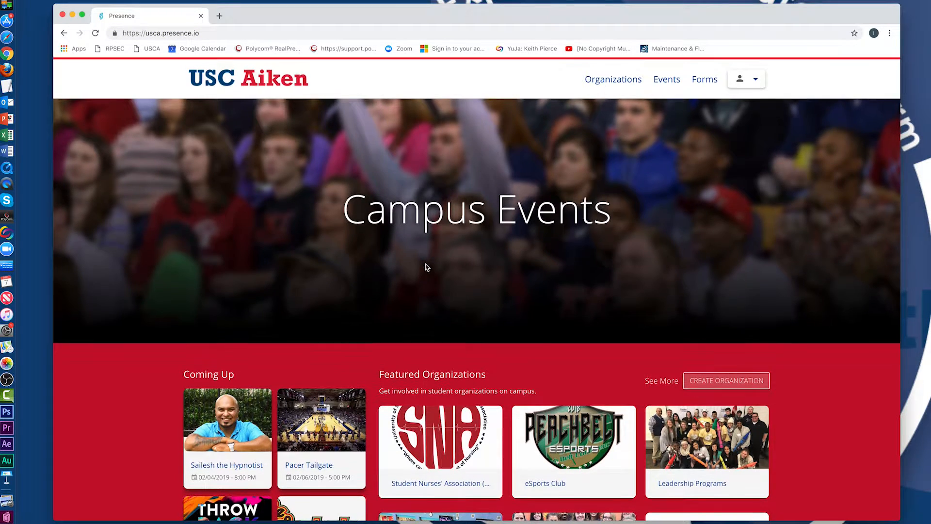
# Open the USC Aiken Forms page and scroll through its list of available forms.
pyautogui.scroll(-3, 426, 265)
pyautogui.scroll(-2, 426, 265)
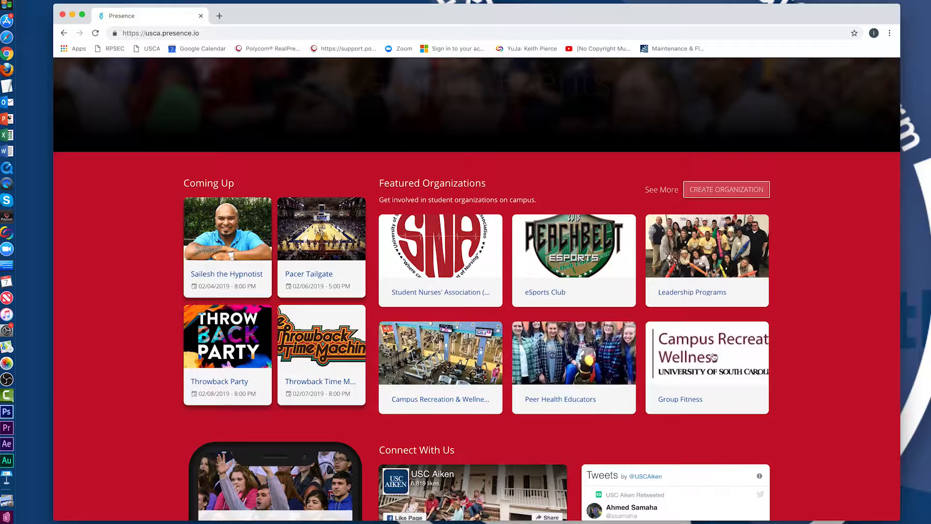
pyautogui.scroll(-2, 788, 361)
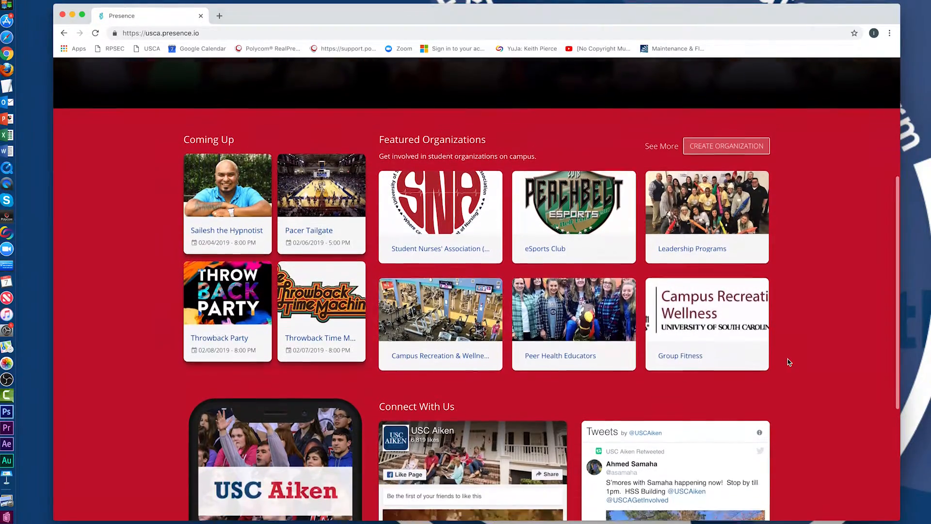
pyautogui.scroll(-4, 787, 361)
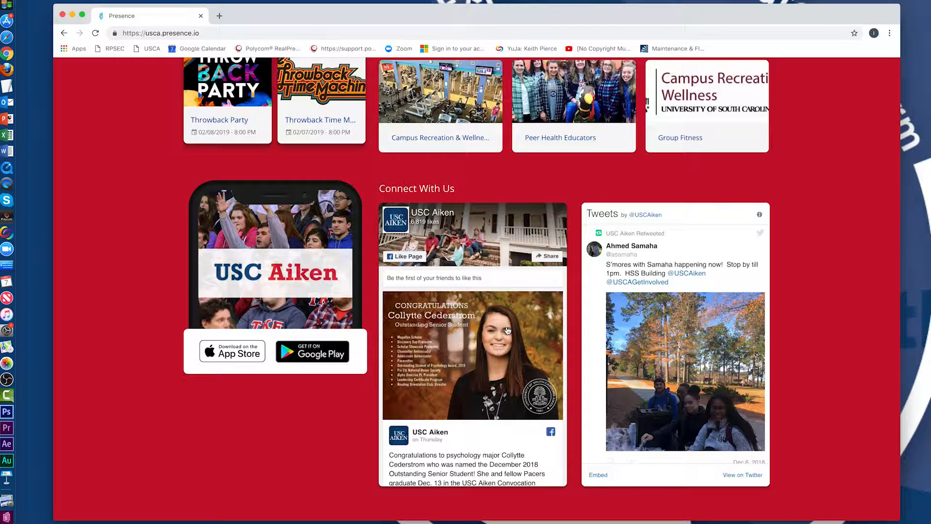
pyautogui.scroll(5, 507, 331)
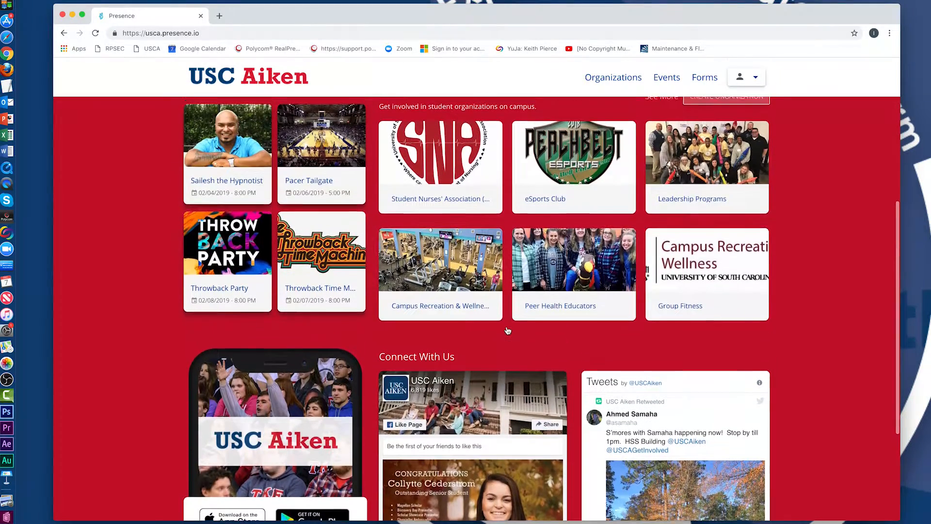
pyautogui.scroll(8, 508, 331)
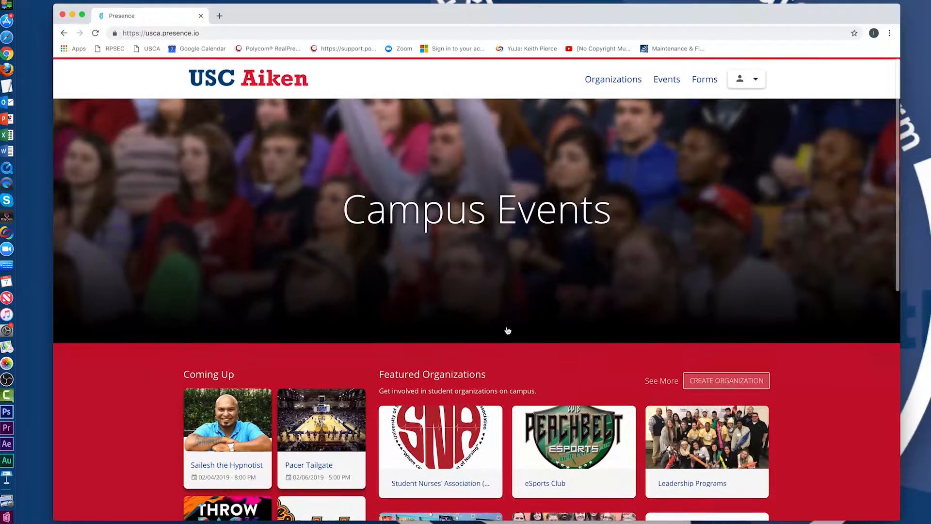
pyautogui.click(706, 80)
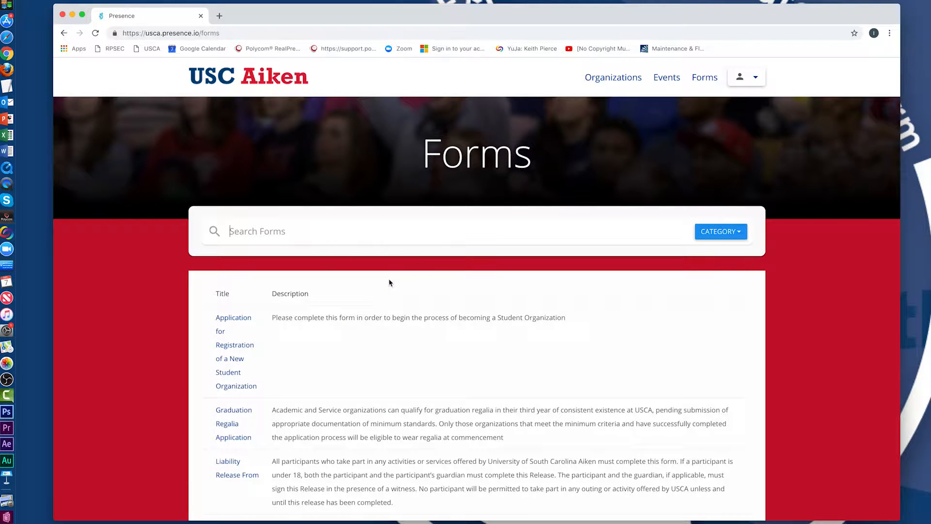
pyautogui.scroll(-3, 337, 337)
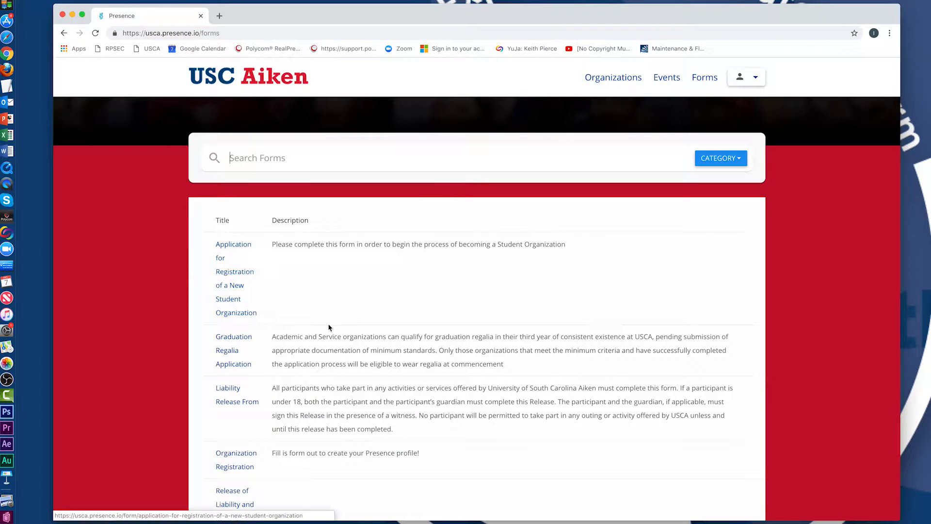
pyautogui.scroll(-2, 317, 329)
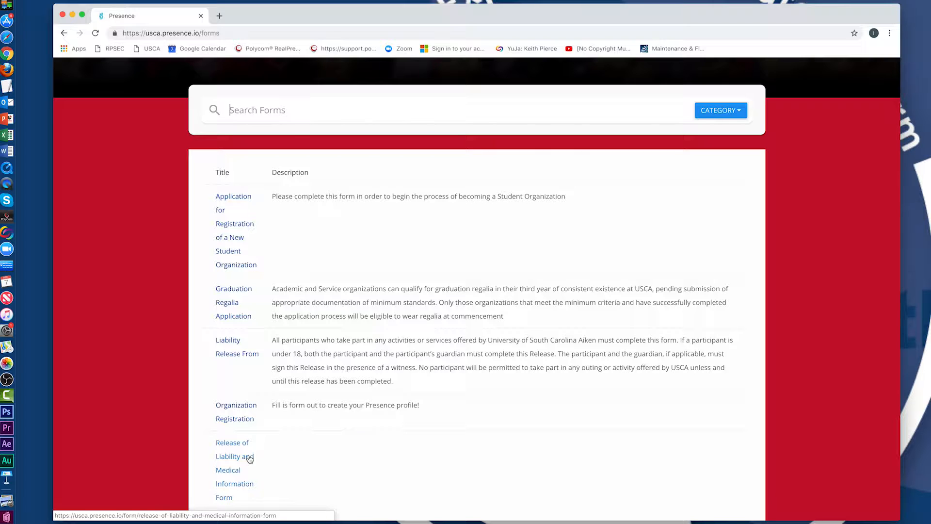
# Sign in with the account e-mail and password when Organization Registration prompts for login.
pyautogui.click(246, 422)
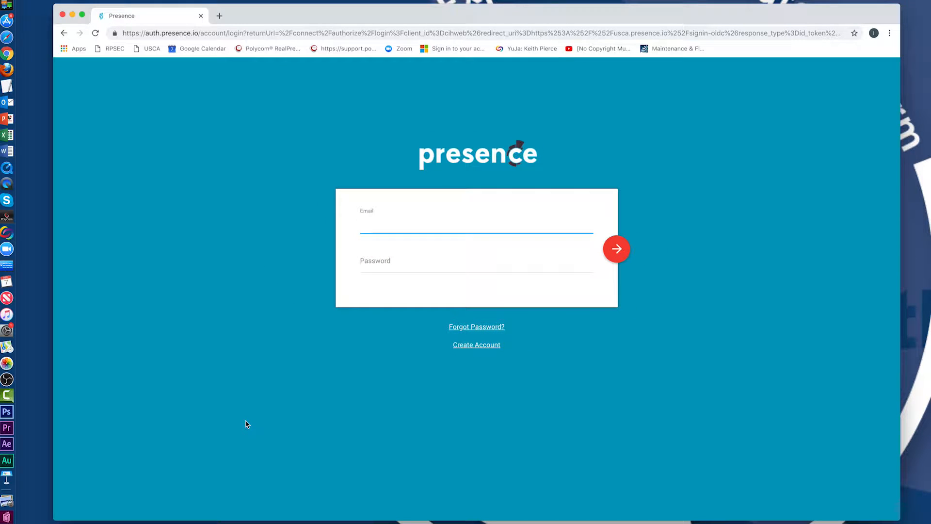
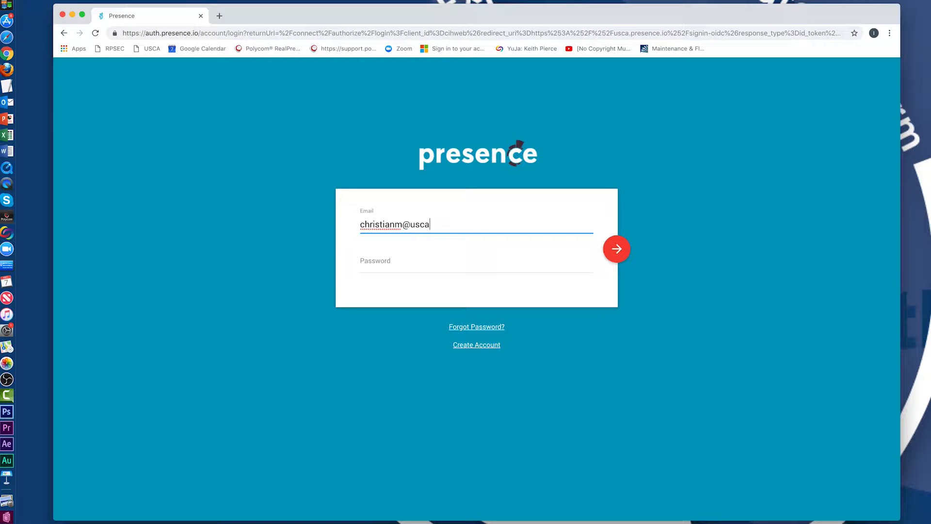
pyautogui.press('Tab')
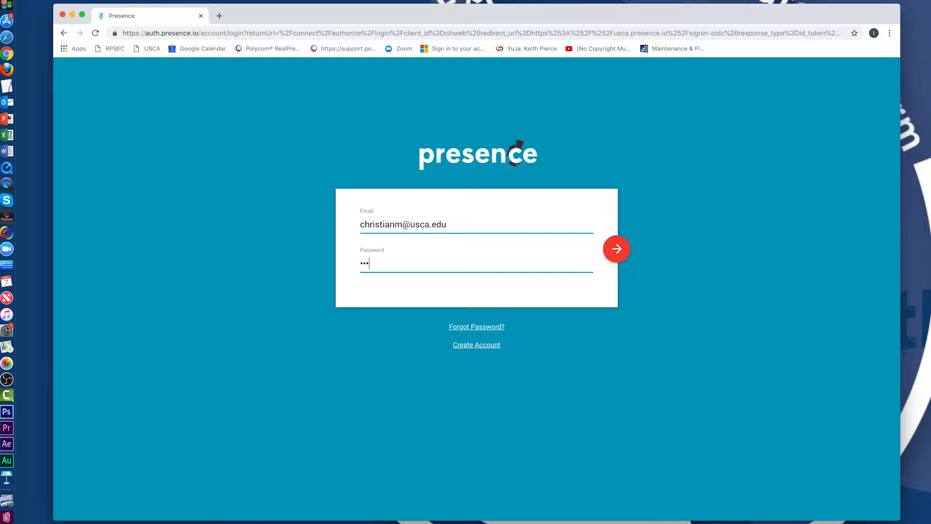
pyautogui.press('Return')
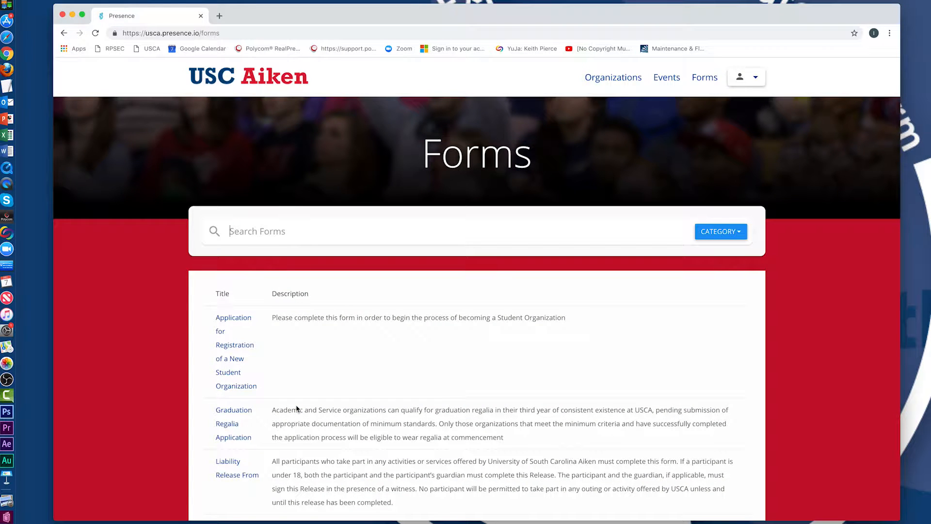
# Open the Organization Registration form from the forms list.
pyautogui.scroll(-3, 297, 409)
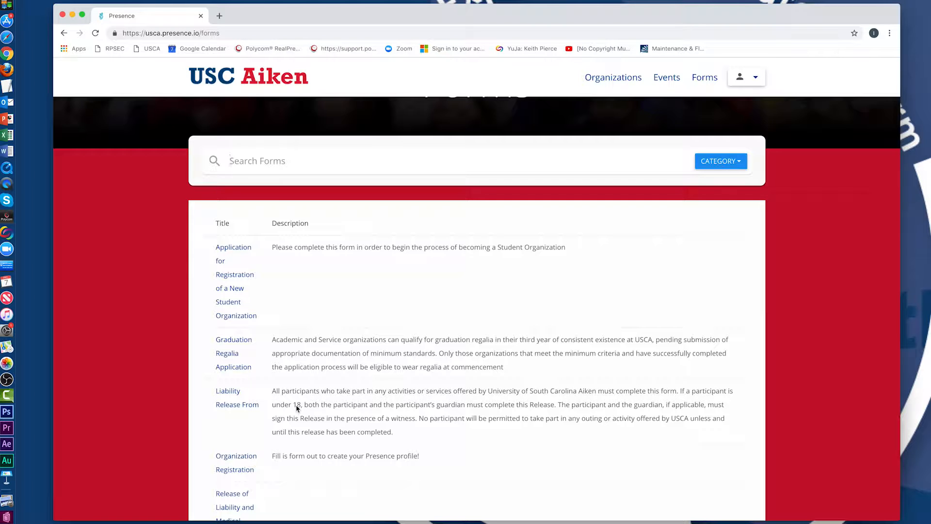
pyautogui.scroll(-2, 297, 408)
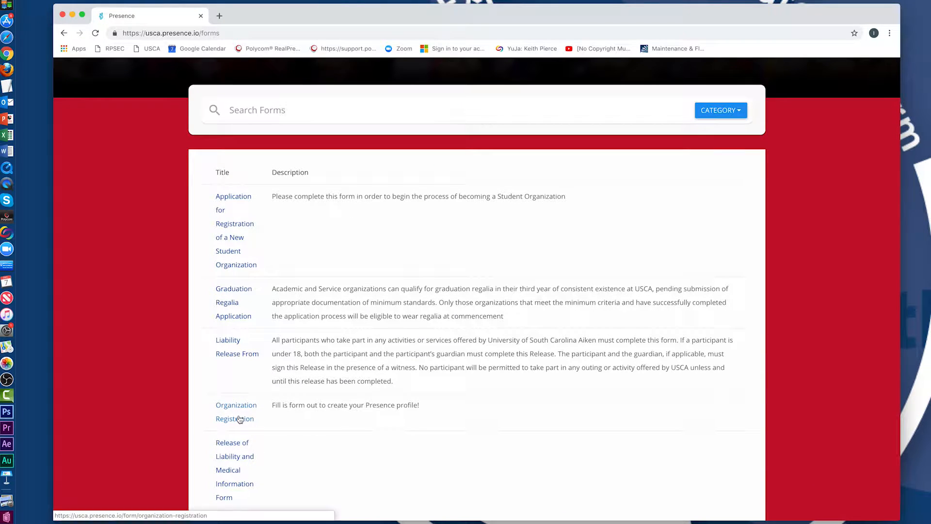
pyautogui.click(240, 419)
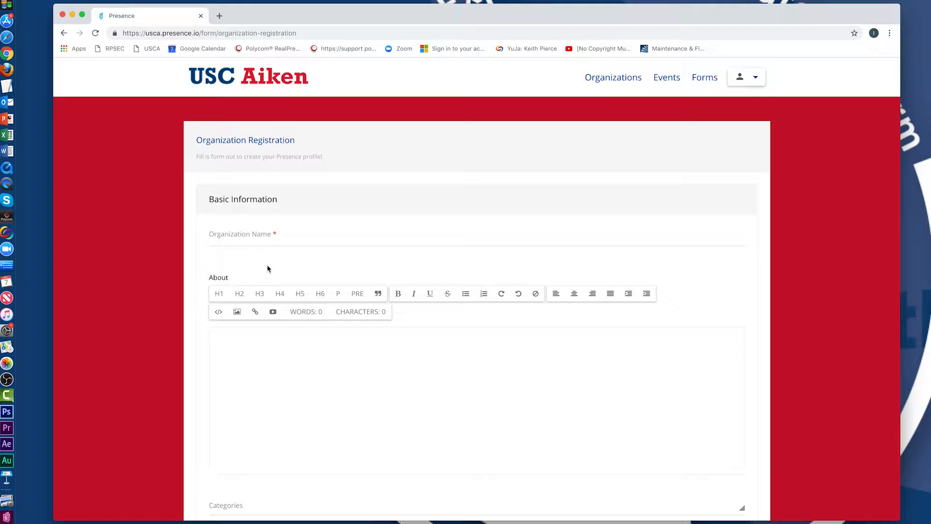
pyautogui.scroll(-6, 275, 340)
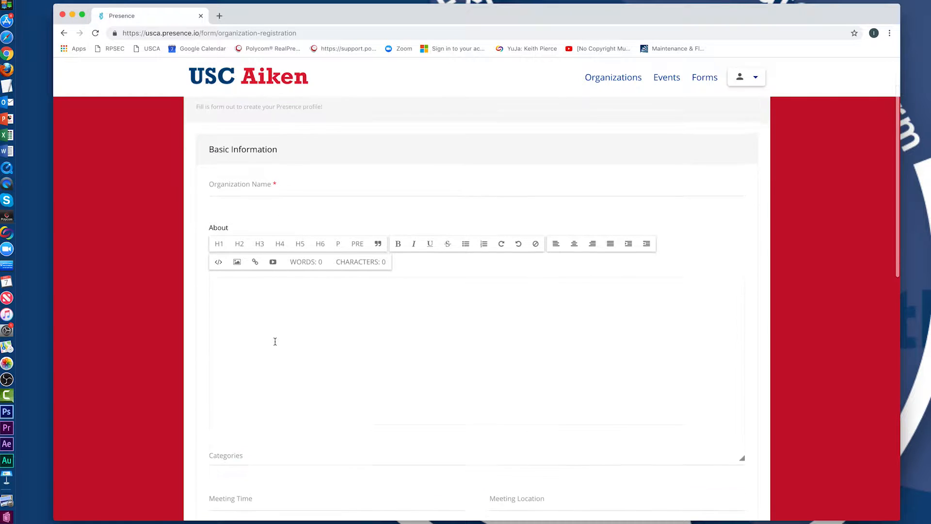
pyautogui.click(272, 363)
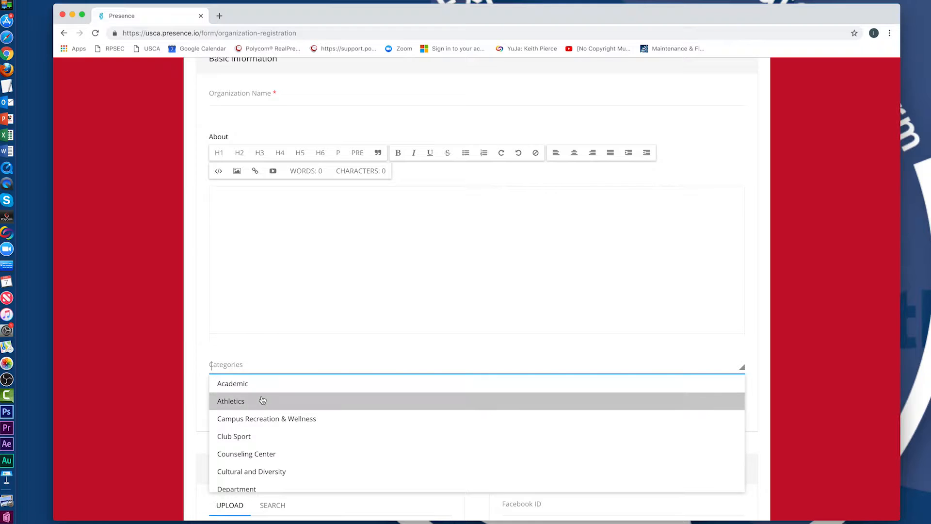
pyautogui.scroll(-5, 281, 458)
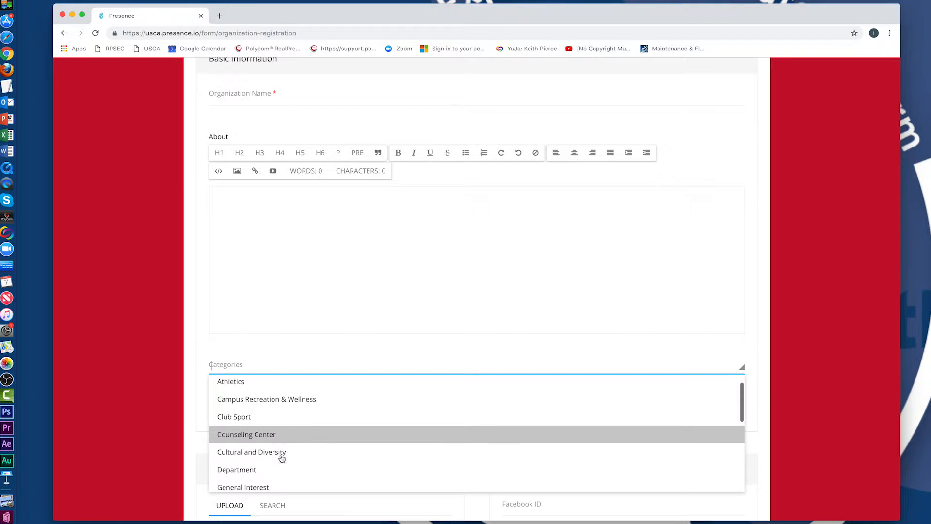
pyautogui.scroll(-2, 280, 456)
pyautogui.scroll(-4, 278, 460)
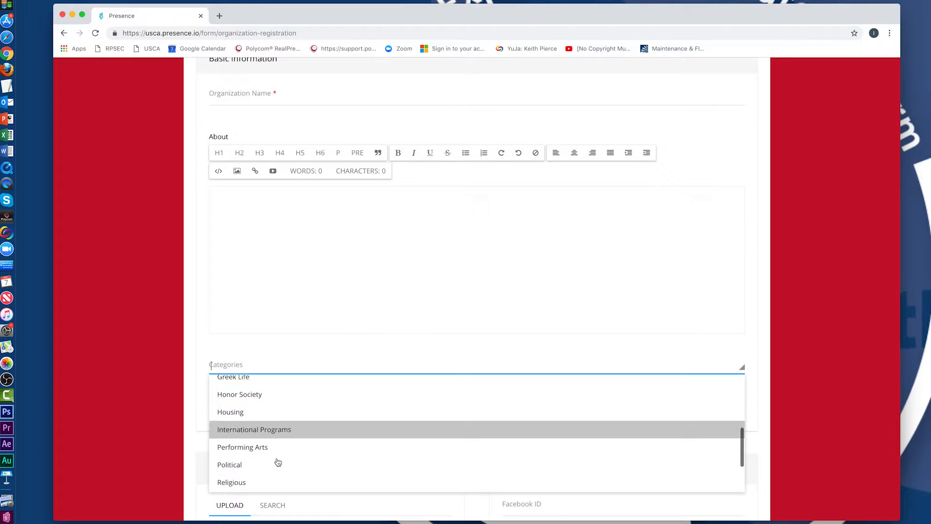
pyautogui.click(155, 435)
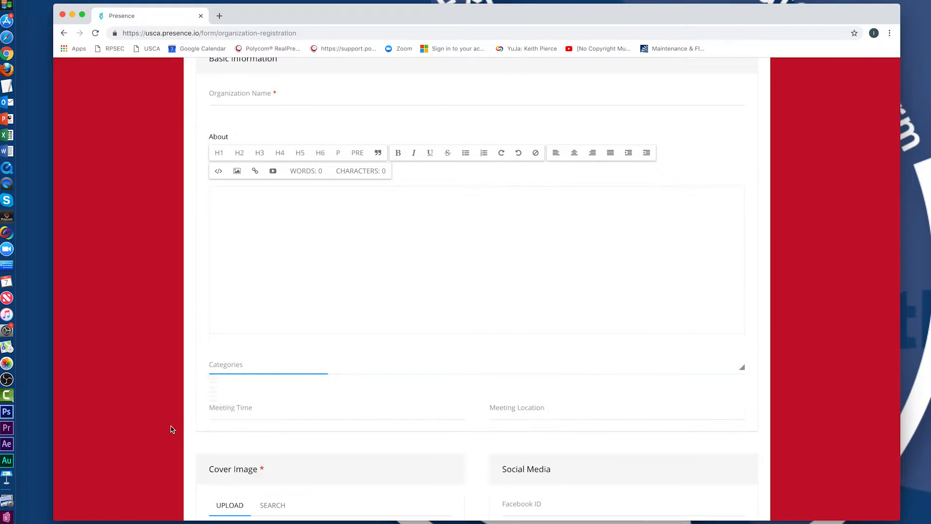
pyautogui.scroll(-2, 197, 415)
pyautogui.scroll(-1, 260, 421)
pyautogui.click(269, 361)
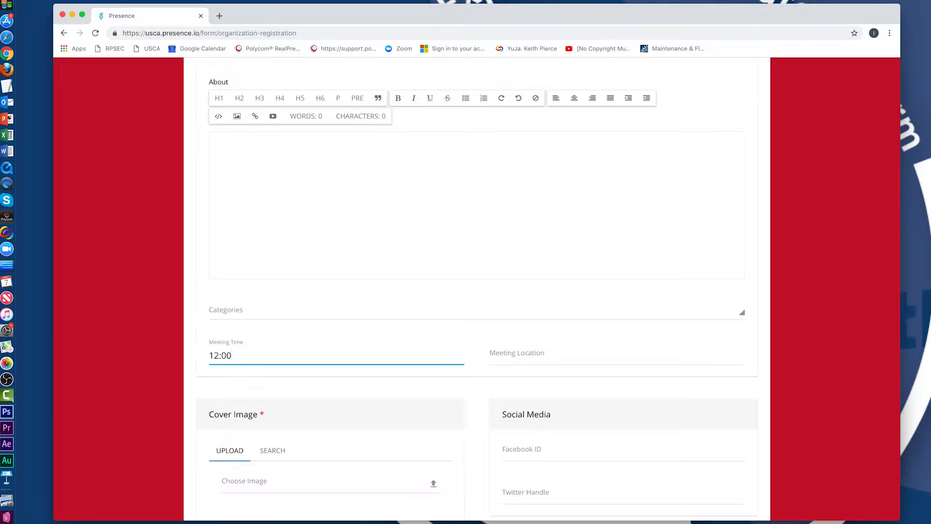
pyautogui.write('12')
pyautogui.press('BackSpace')
pyautogui.press('BackSpace')
pyautogui.click(533, 352)
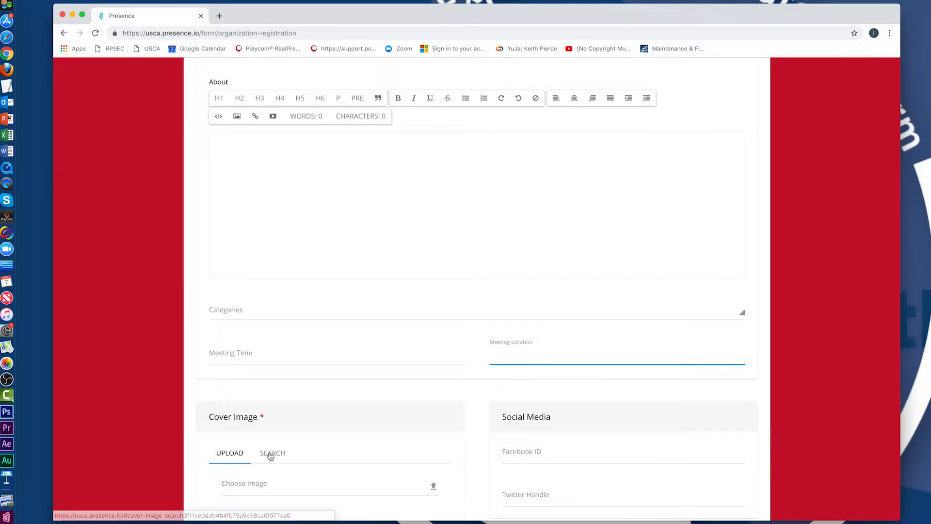
pyautogui.scroll(-5, 269, 455)
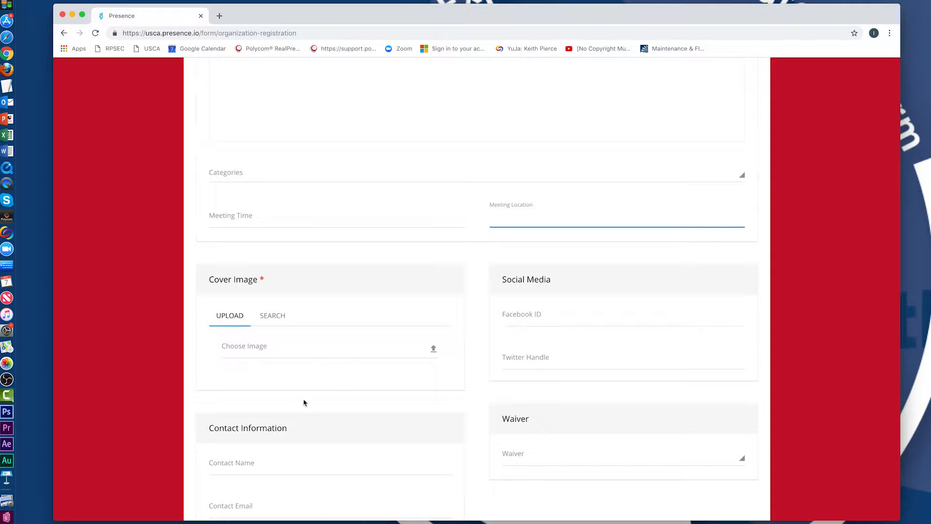
pyautogui.click(557, 319)
pyautogui.scroll(-1, 557, 318)
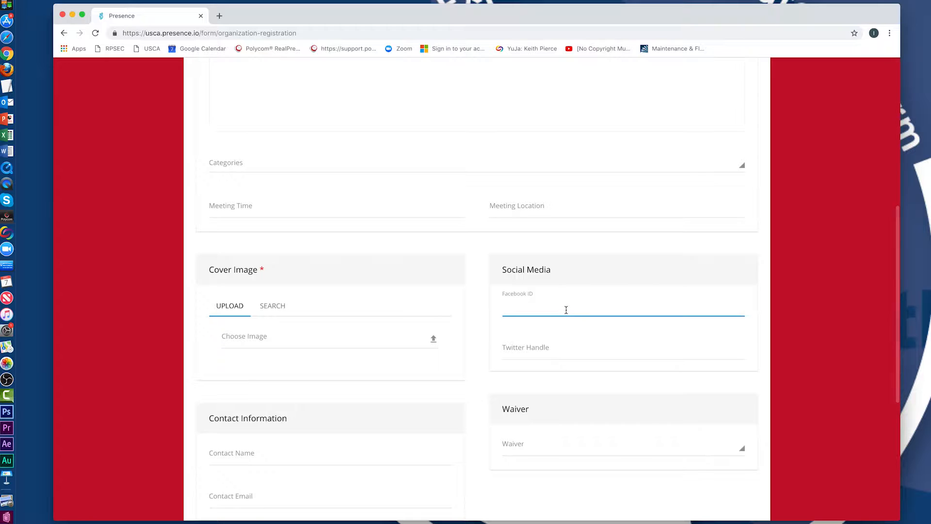
pyautogui.scroll(-1, 568, 311)
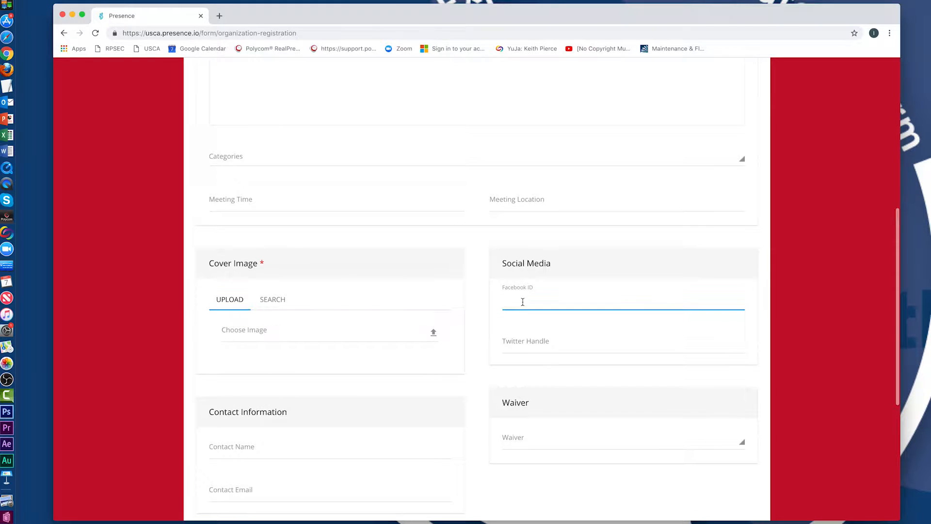
pyautogui.scroll(-1, 536, 344)
pyautogui.click(537, 345)
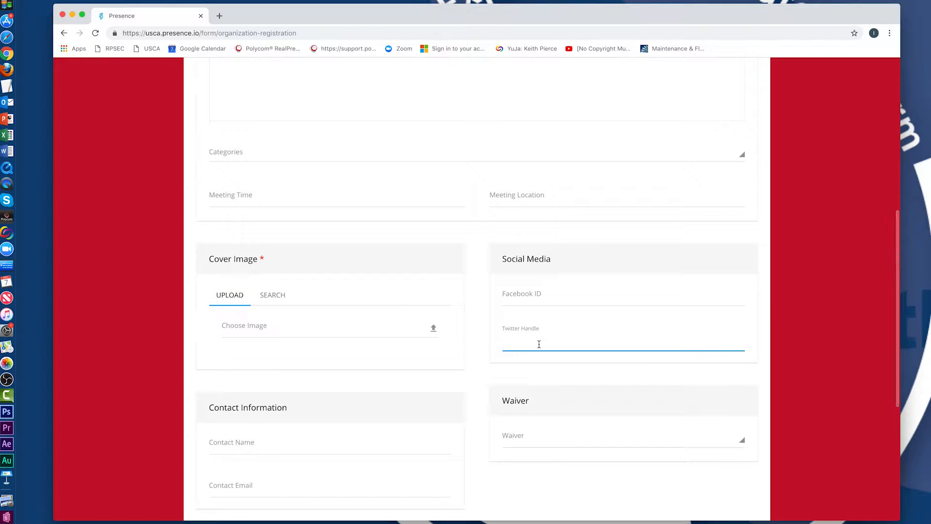
pyautogui.write('@us')
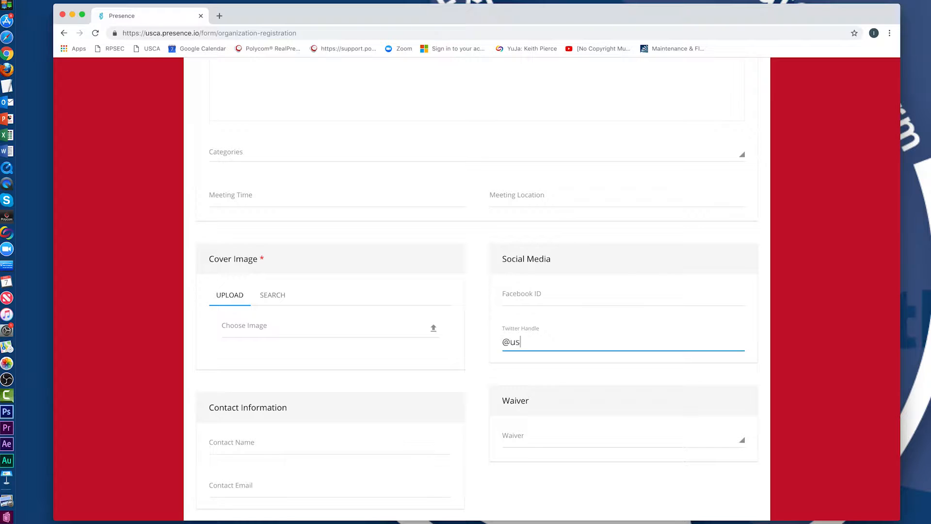
pyautogui.write('cagettinvolved')
pyautogui.press('BackSpace')
pyautogui.press('BackSpace')
pyautogui.press('BackSpace')
pyautogui.press('BackSpace')
pyautogui.press('BackSpace')
pyautogui.press('BackSpace')
pyautogui.press('BackSpace')
pyautogui.press('BackSpace')
pyautogui.press('BackSpace')
pyautogui.press('BackSpace')
pyautogui.scroll(-5, 478, 402)
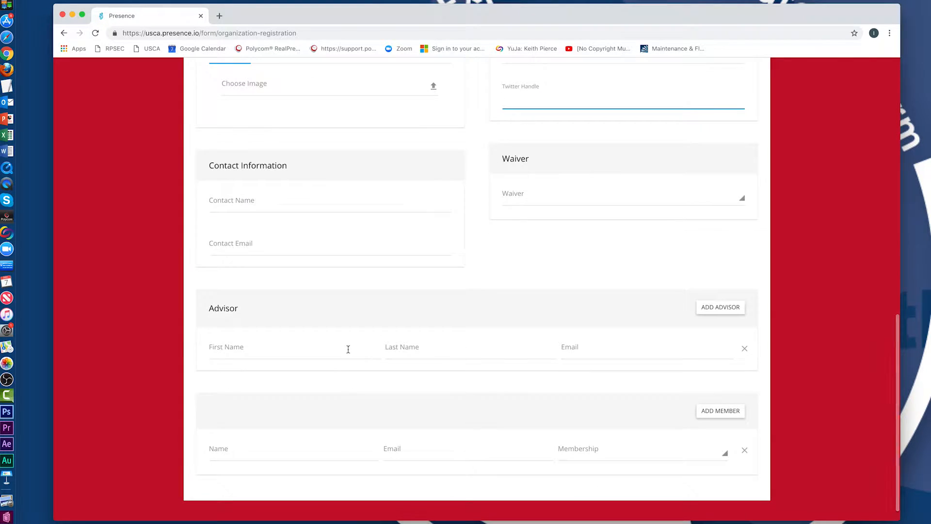
pyautogui.scroll(10, 513, 309)
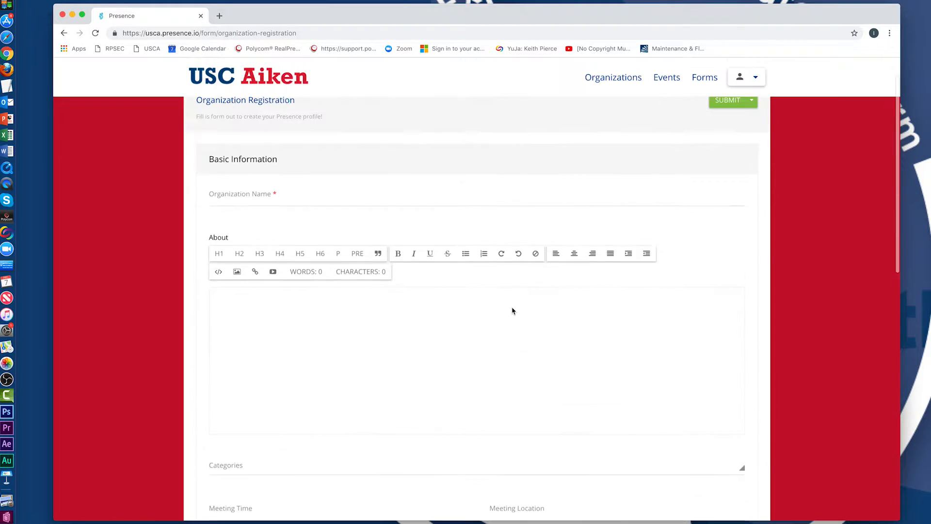
pyautogui.scroll(2, 513, 310)
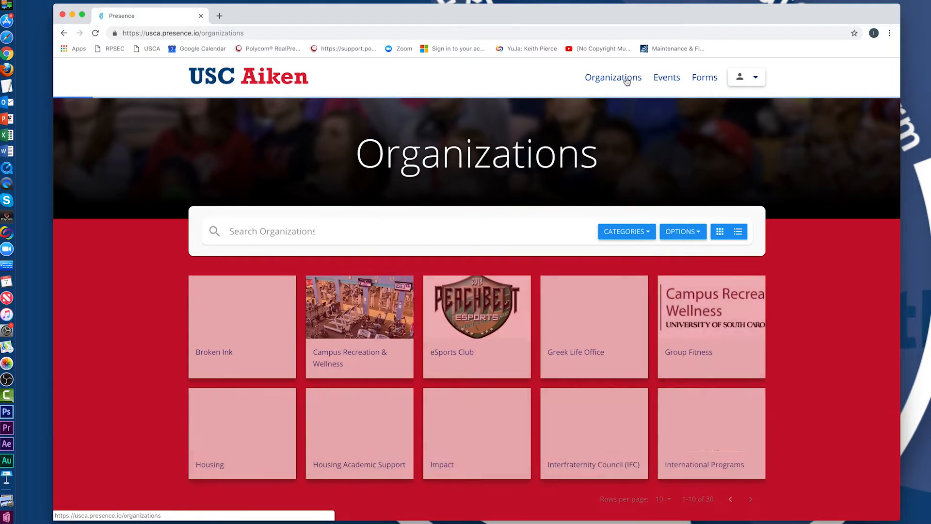
# Open the Greek Life Office page from the campus organizations list.
pyautogui.click(625, 77)
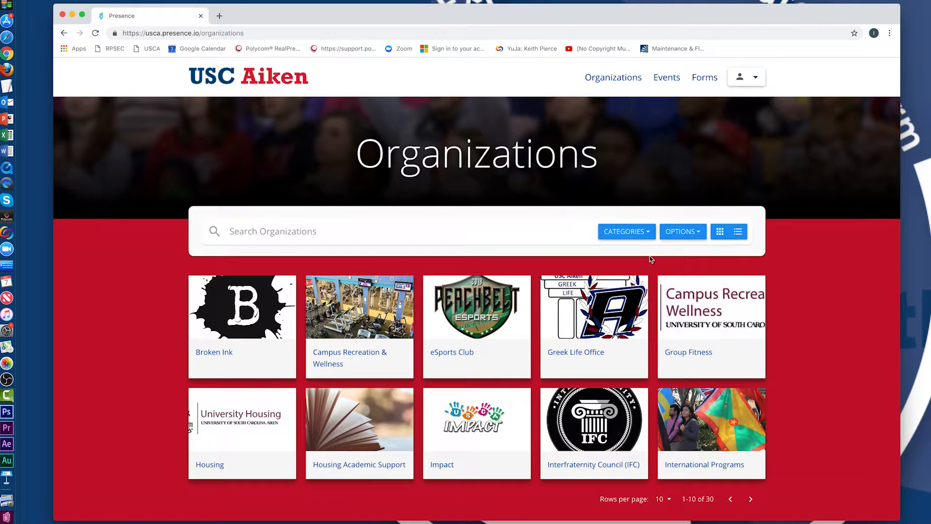
pyautogui.scroll(-1, 798, 318)
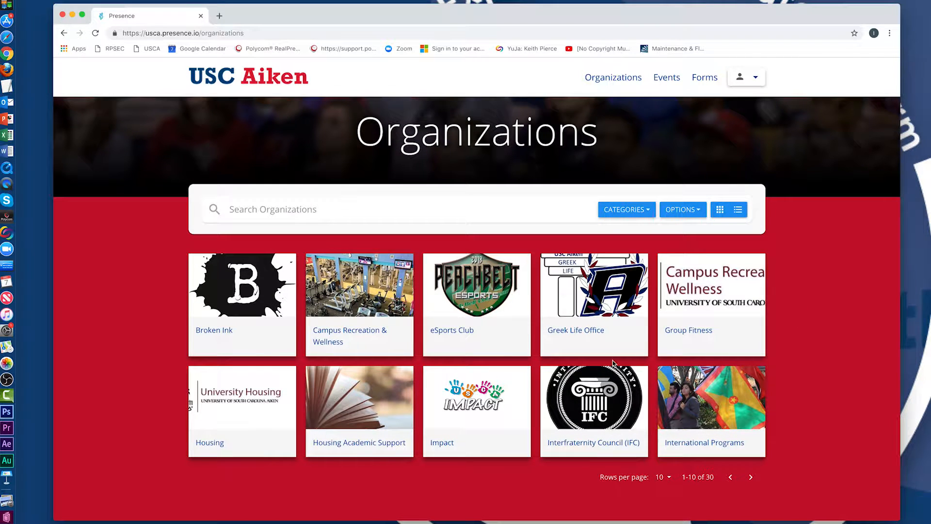
pyautogui.click(582, 337)
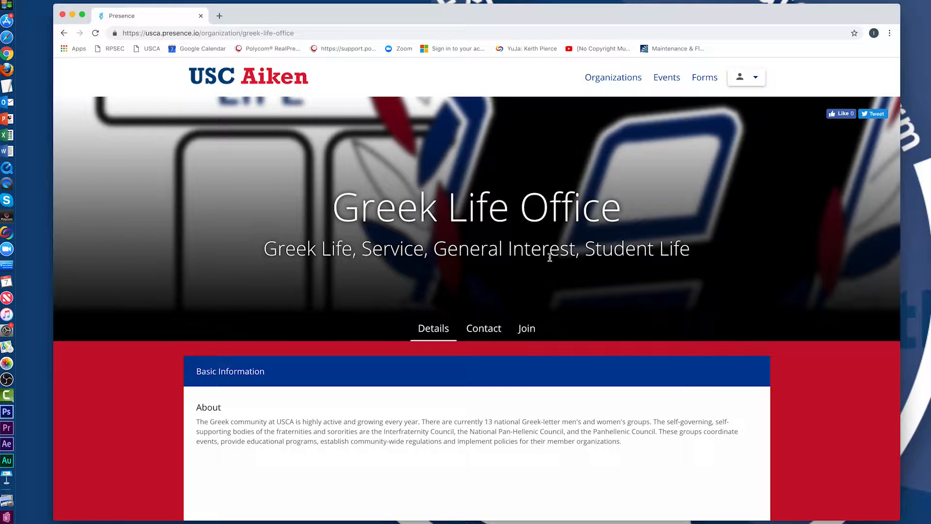
pyautogui.scroll(-1, 446, 355)
pyautogui.scroll(-3, 446, 357)
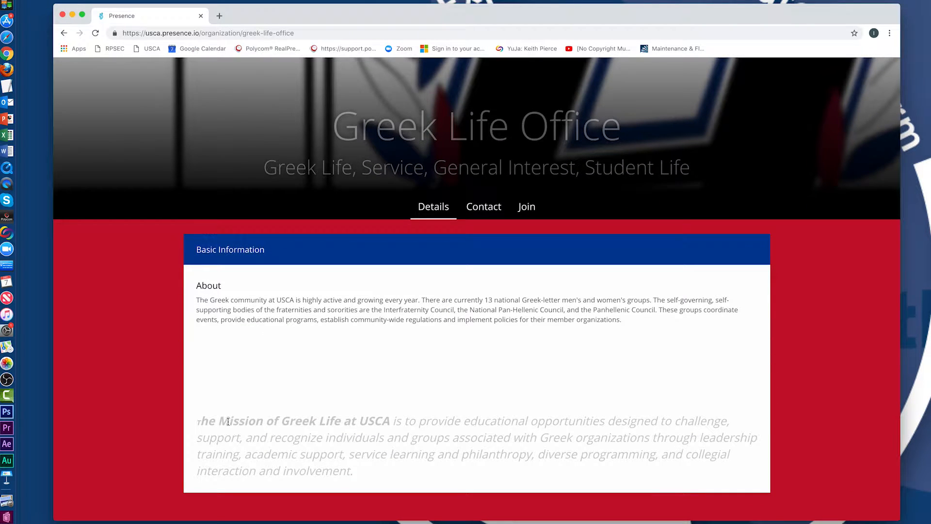
# Open the Greek Life Office contact form and cancel it without sending.
pyautogui.click(483, 210)
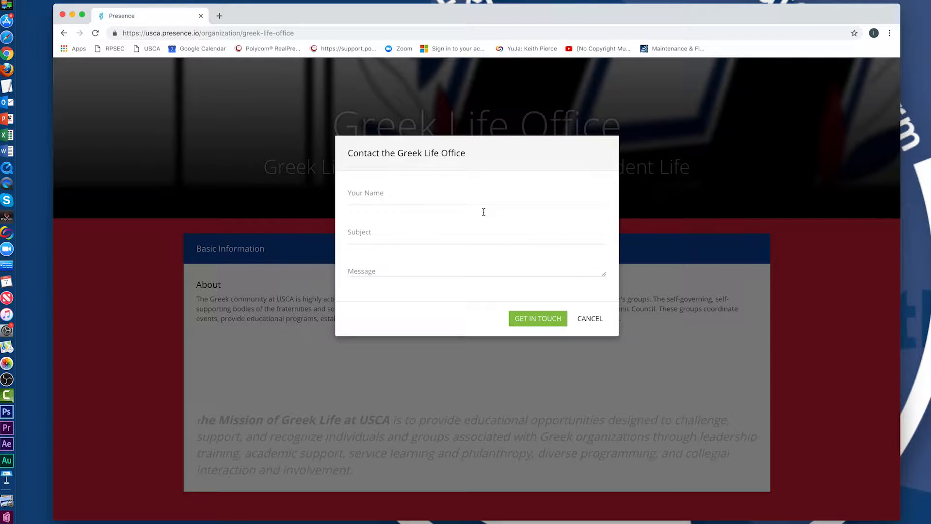
pyautogui.click(590, 320)
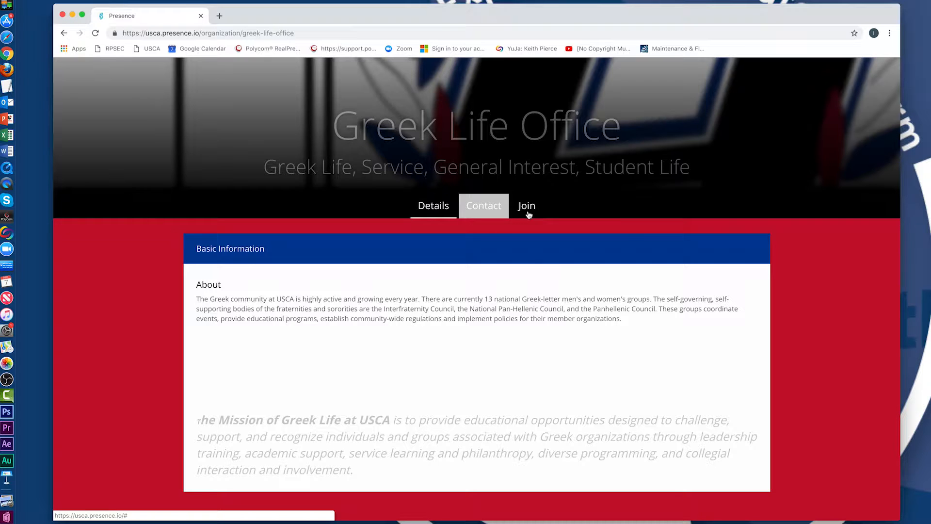
pyautogui.scroll(-2, 529, 215)
pyautogui.scroll(5, 533, 203)
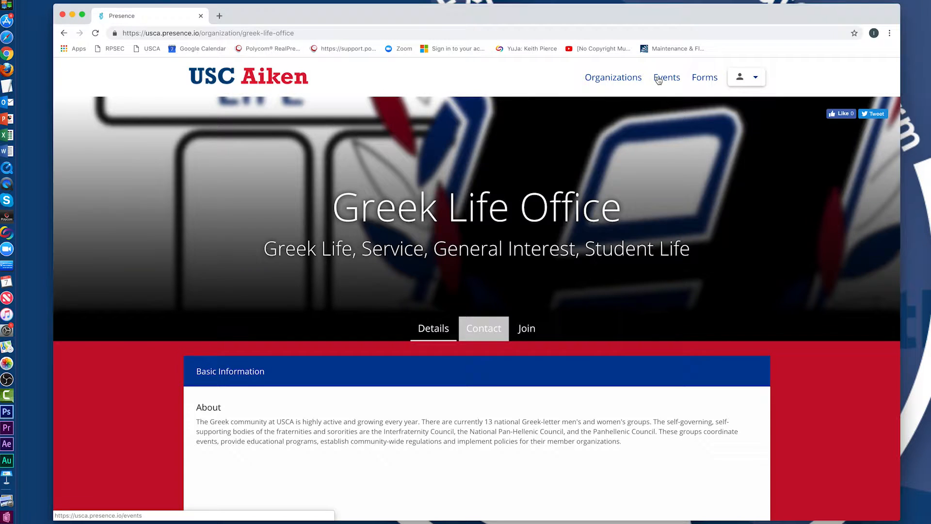
# Browse the Events listing, paging forward to its last page and back up.
pyautogui.click(658, 81)
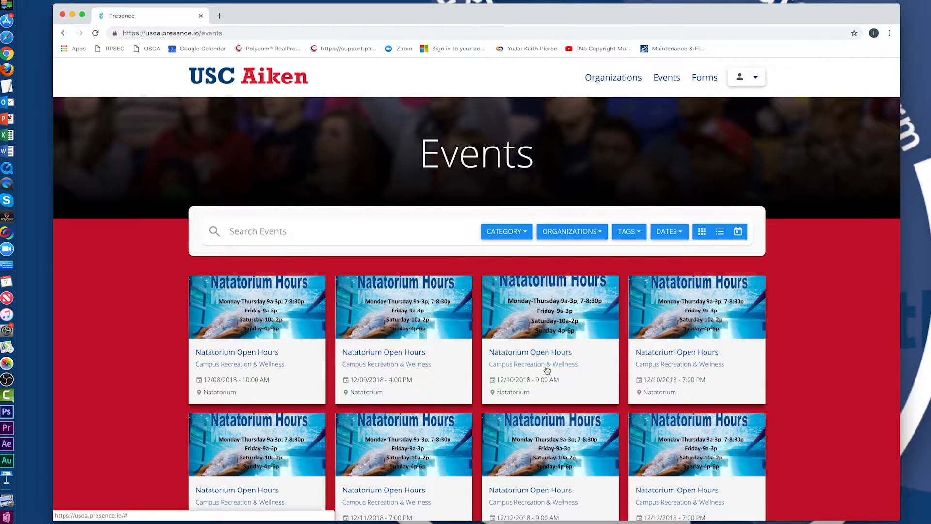
pyautogui.scroll(-5, 788, 345)
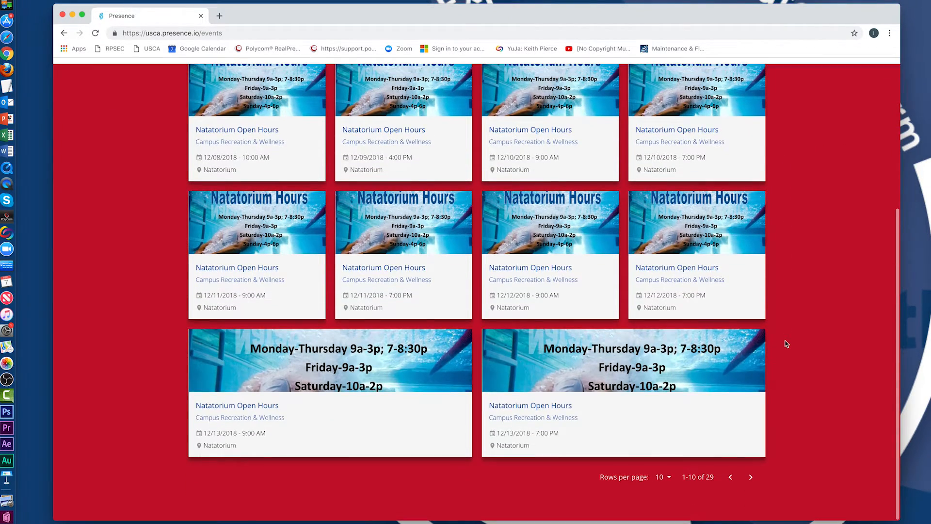
pyautogui.click(750, 478)
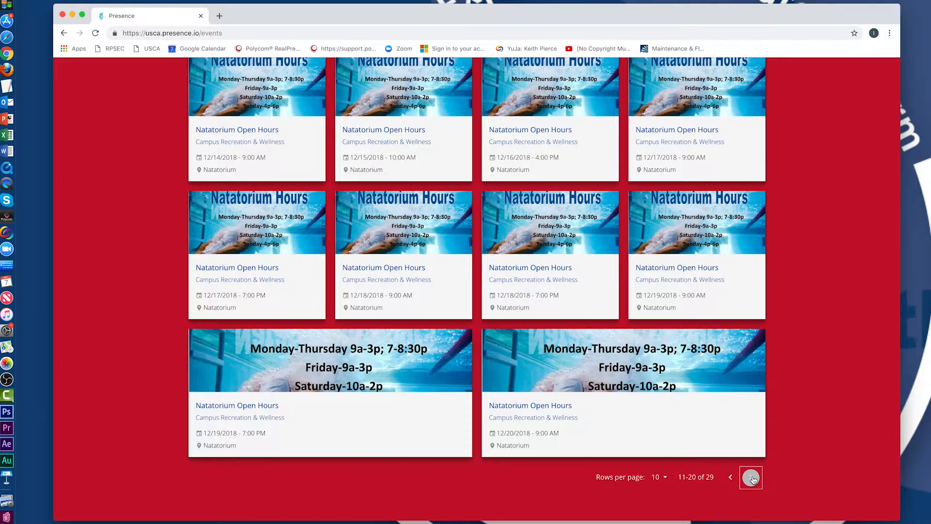
pyautogui.click(751, 478)
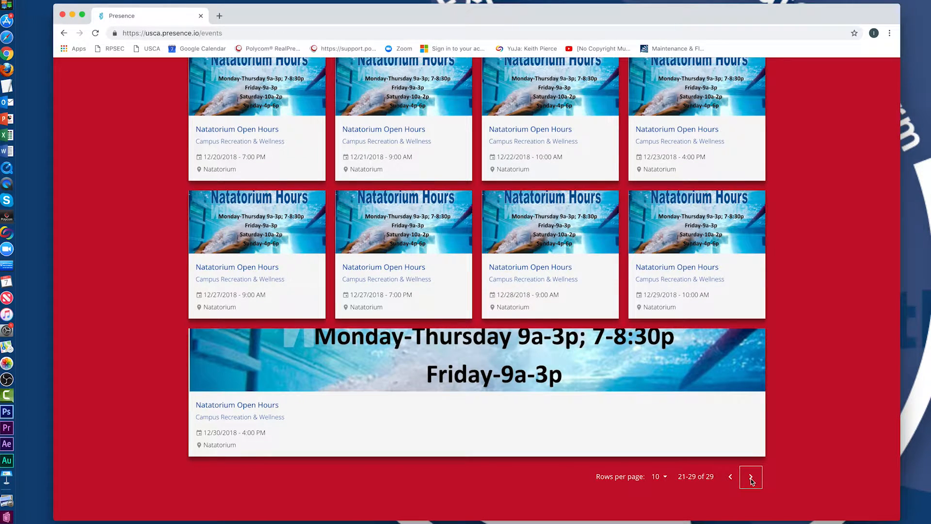
pyautogui.scroll(5, 785, 402)
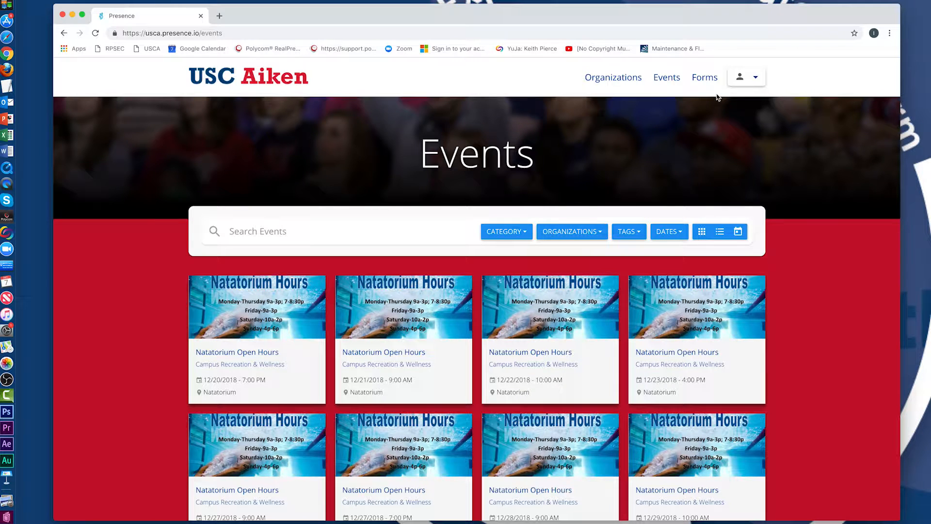
pyautogui.click(742, 77)
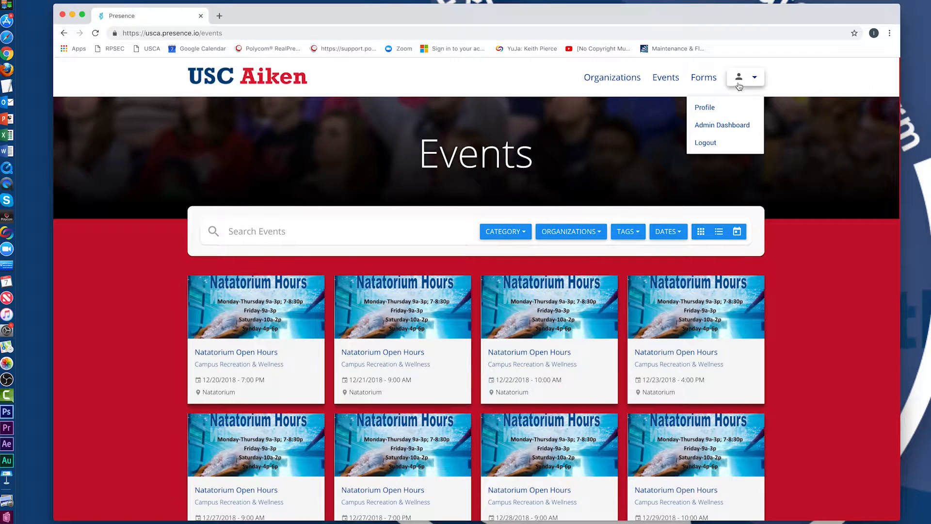
# From the Admin Dashboard, start a new event under Manage > Events.
pyautogui.click(721, 125)
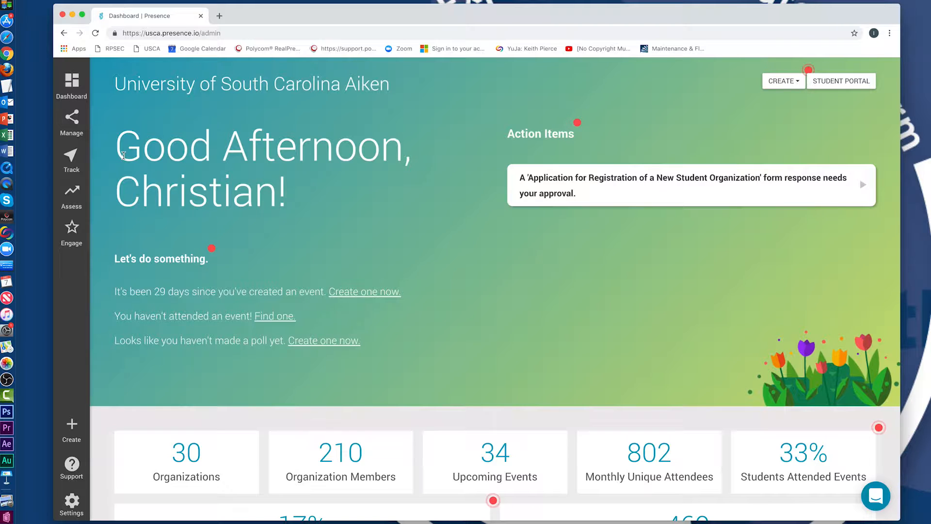
pyautogui.click(80, 127)
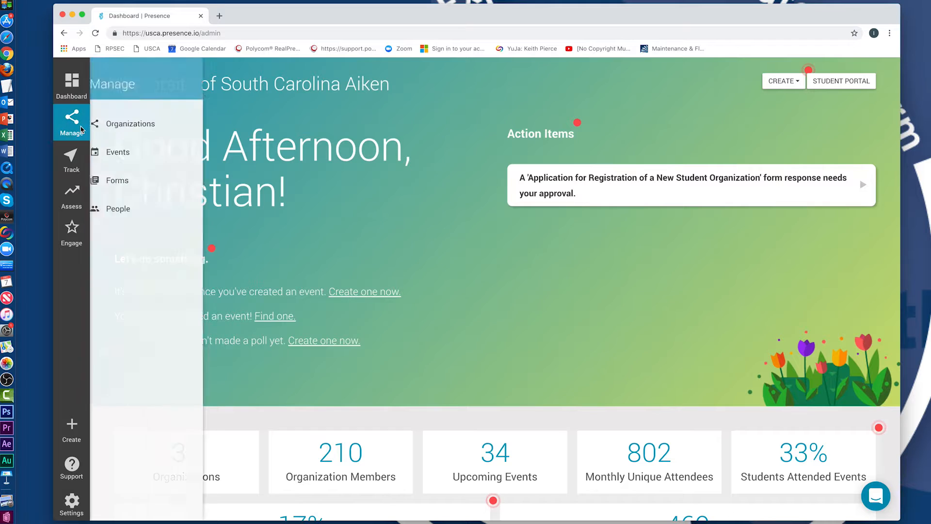
pyautogui.moveTo(119, 147)
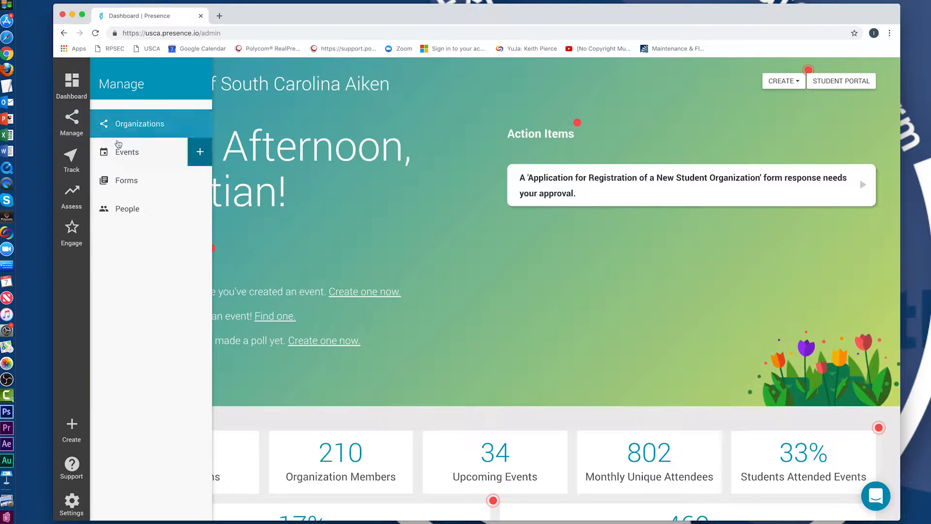
pyautogui.click(199, 153)
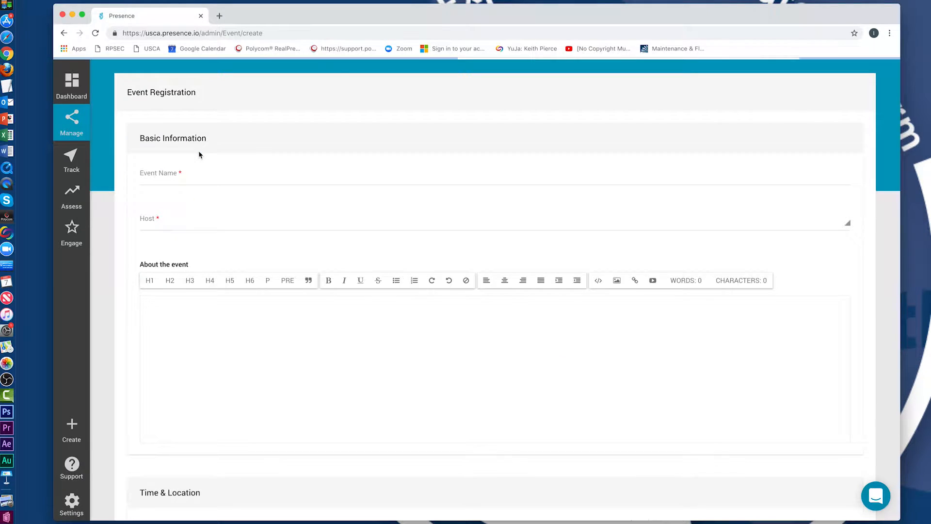
# Name the event 'test' with Office of Student Life as the host.
pyautogui.click(198, 174)
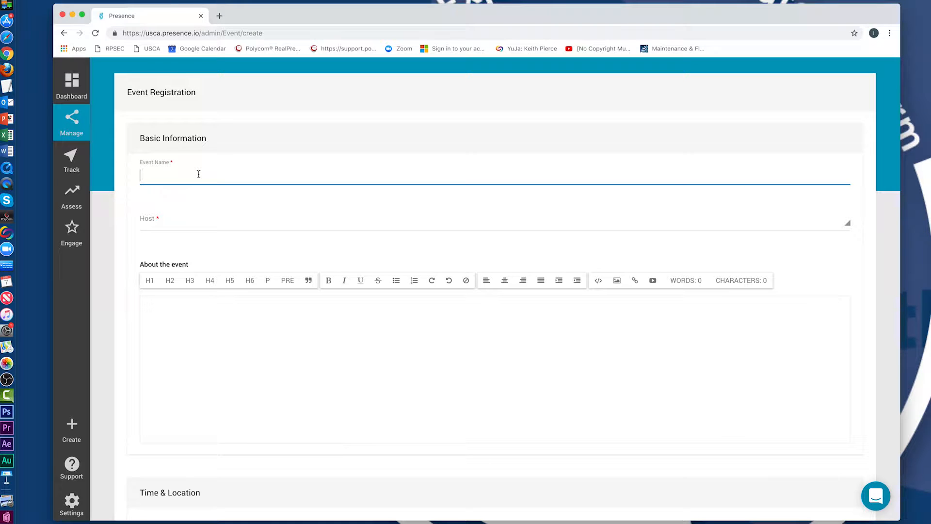
pyautogui.write('test')
pyautogui.click(152, 220)
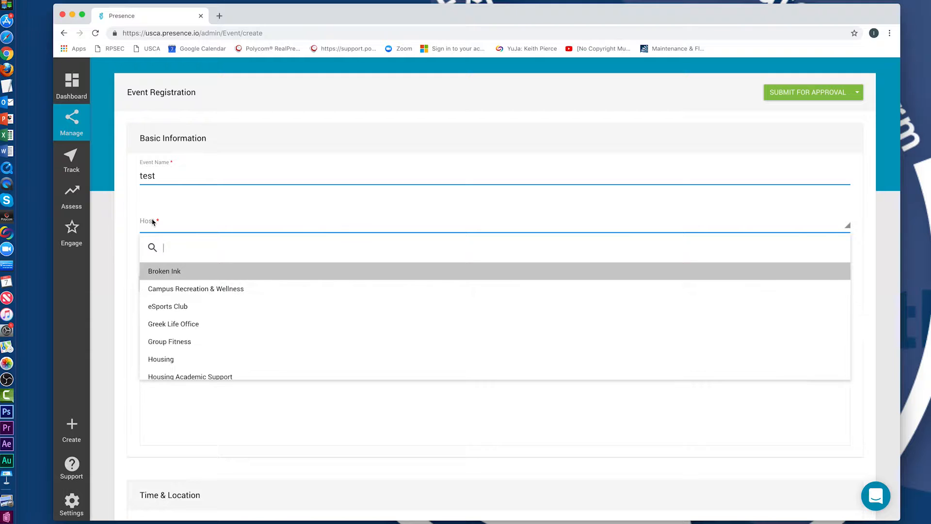
pyautogui.write('stu')
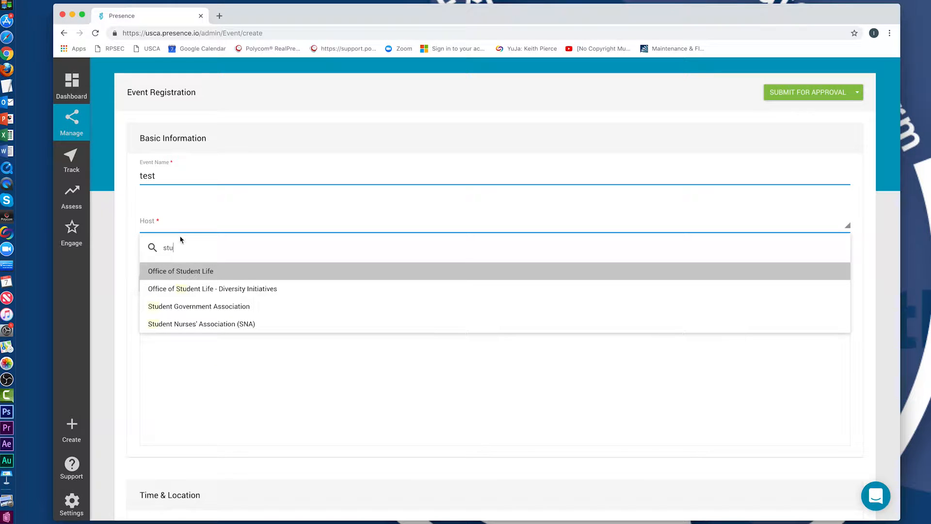
pyautogui.click(189, 270)
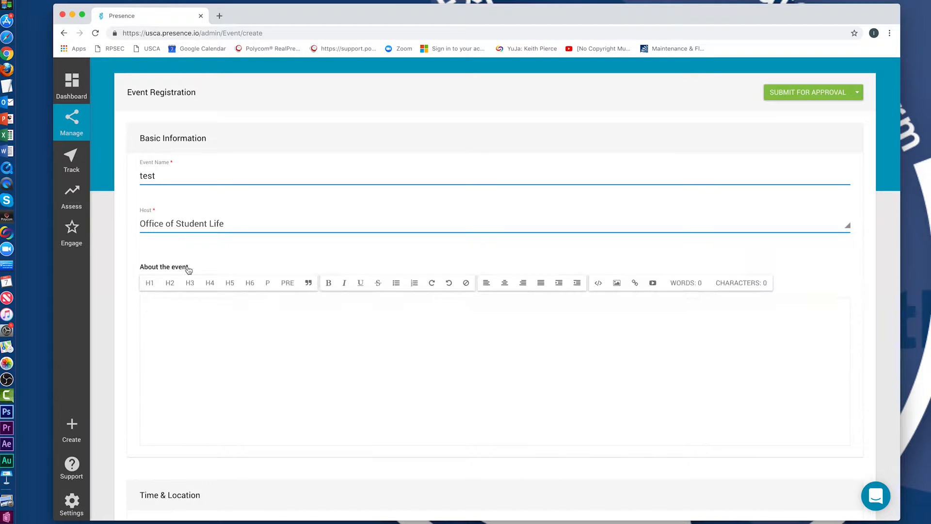
# Write the description 'this is a test of how to create an event'.
pyautogui.click(203, 309)
pyautogui.write('this is')
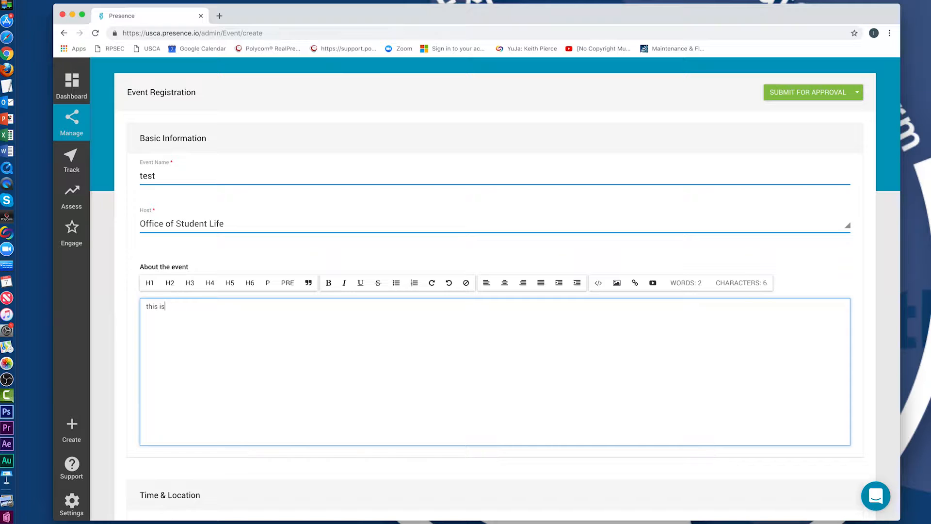
pyautogui.write(' a test of how to create an event.')
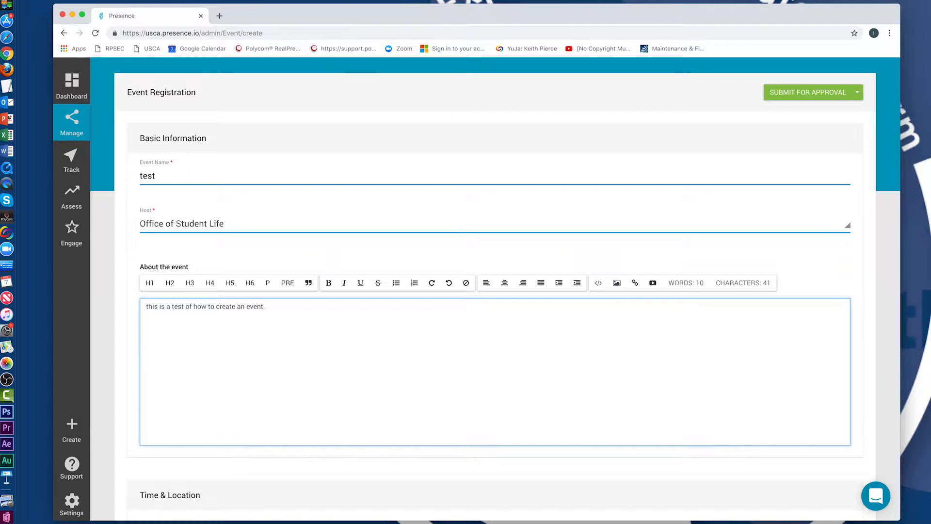
# Format the description as a medium heading and centre-align it.
pyautogui.click(173, 286)
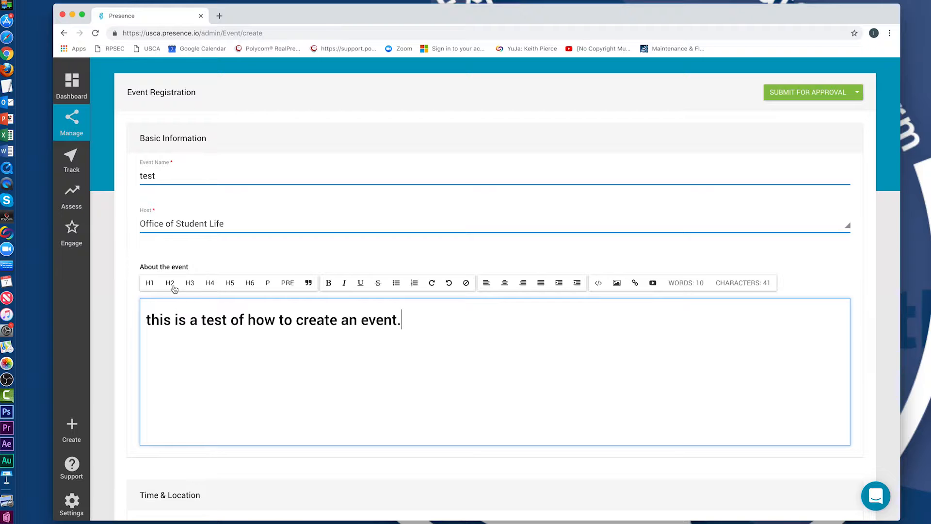
pyautogui.click(243, 285)
pyautogui.click(249, 286)
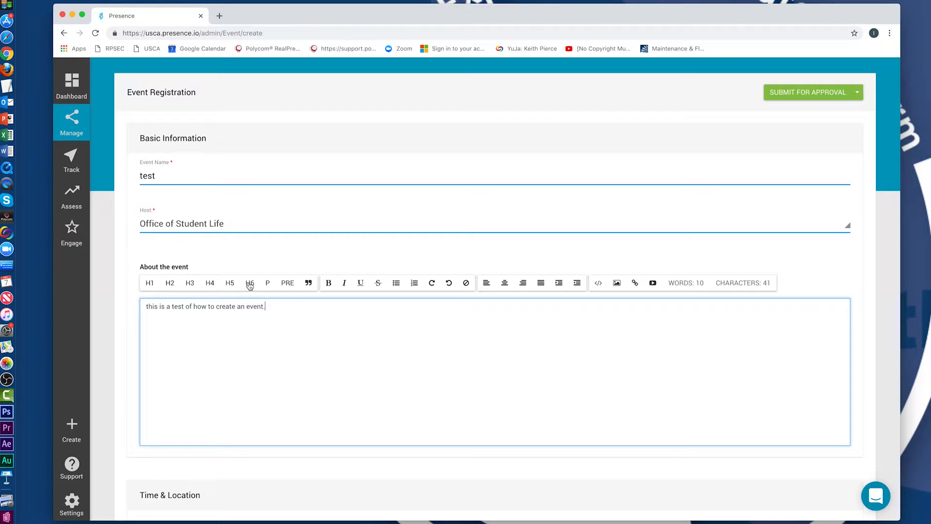
pyautogui.click(217, 286)
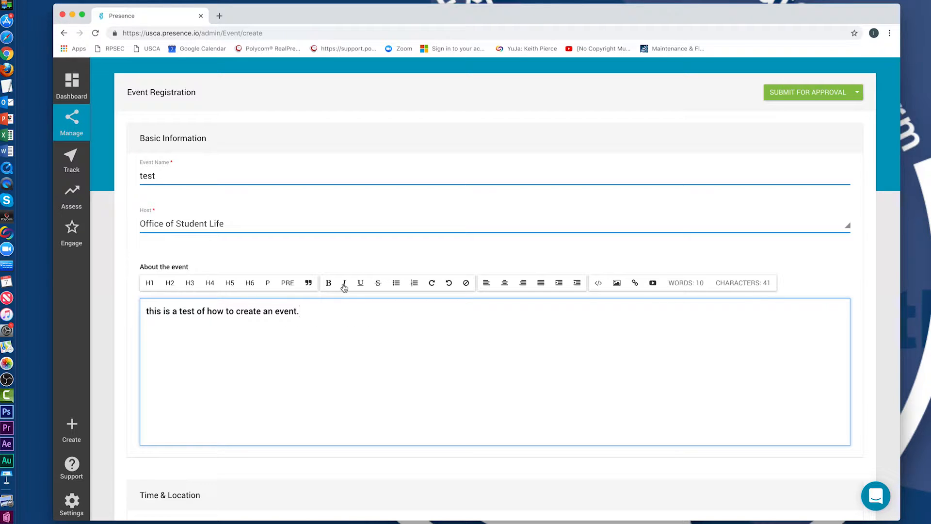
pyautogui.moveTo(147, 311); pyautogui.dragTo(291, 313)
pyautogui.click(255, 313)
pyautogui.tripleClick(255, 313)
pyautogui.click(504, 285)
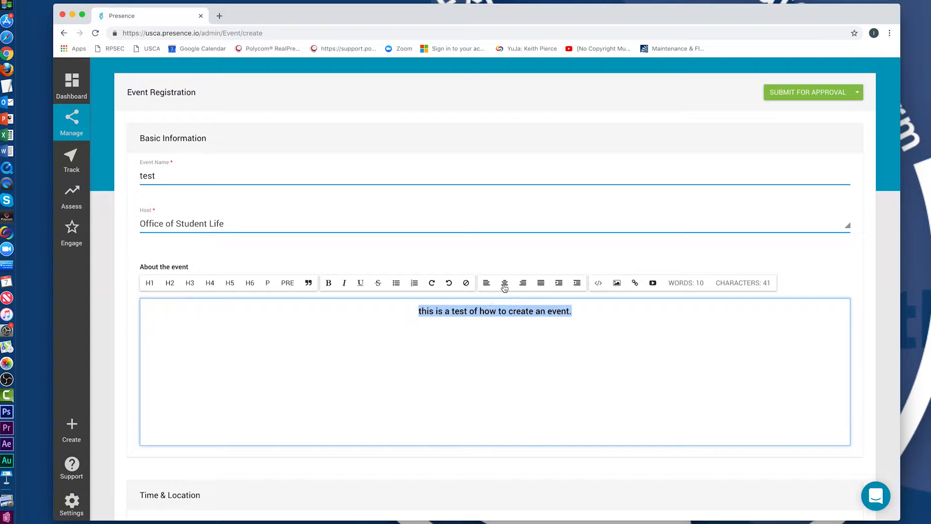
pyautogui.scroll(-5, 413, 326)
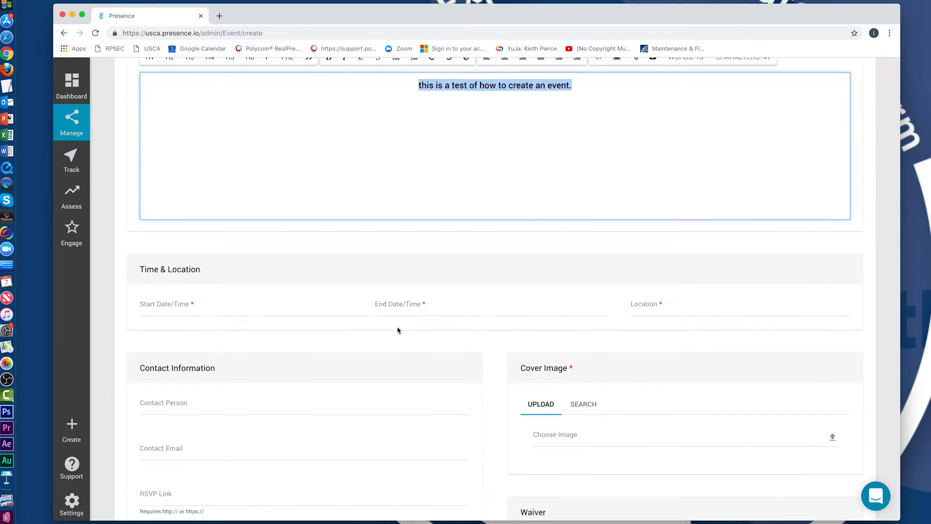
# Schedule the event for 12/07/2018 with location SAC.
pyautogui.click(197, 304)
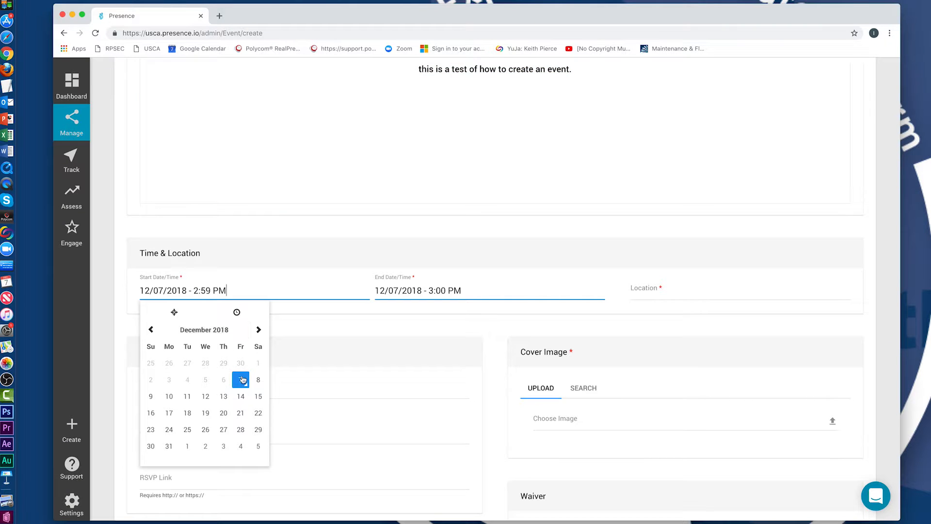
pyautogui.click(654, 292)
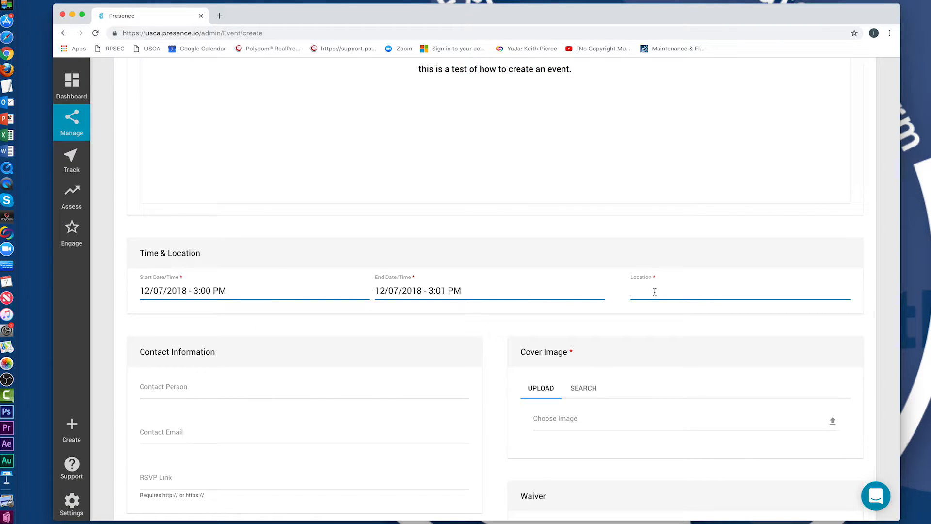
pyautogui.write('SAC')
pyautogui.scroll(-3, 444, 353)
# Fill in the contact person's name and e-mail address.
pyautogui.click(314, 329)
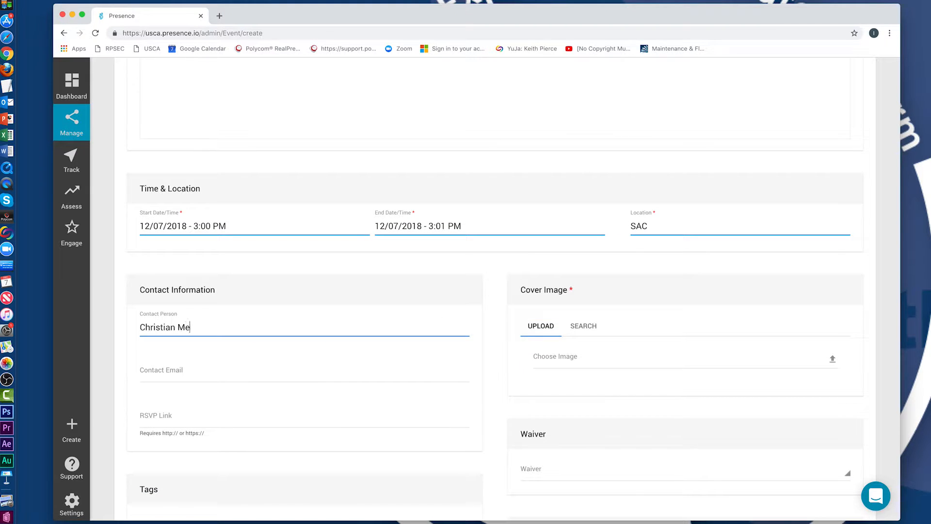
pyautogui.press('Tab')
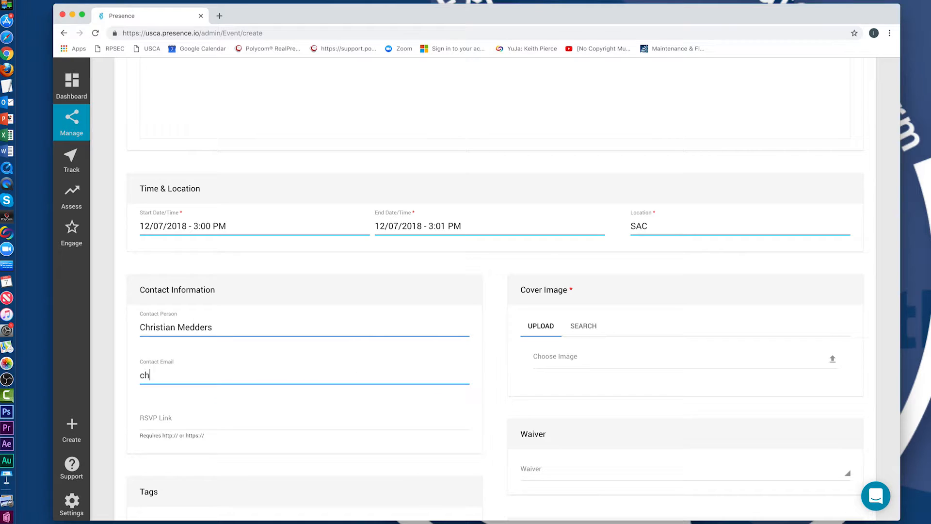
pyautogui.scroll(-2, 271, 412)
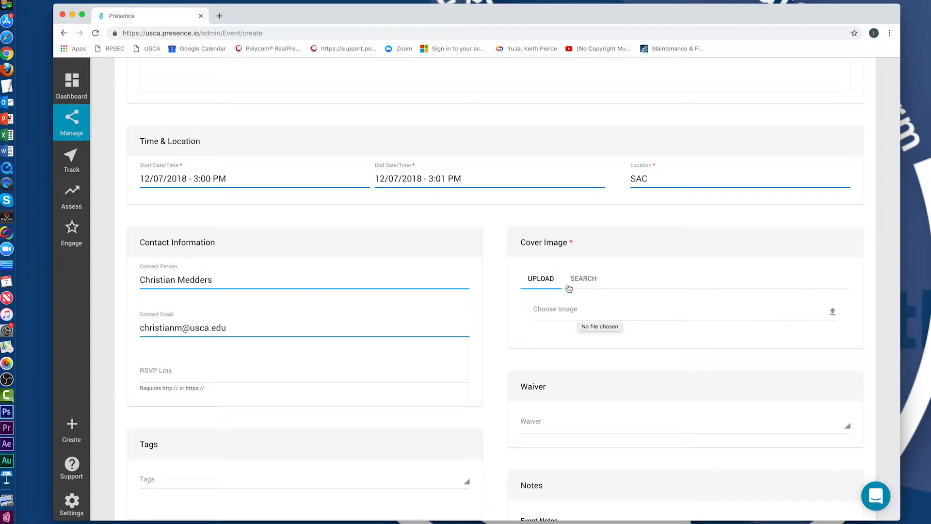
# Set a Pixabay surfer stock photo as the event's cover image.
pyautogui.click(592, 282)
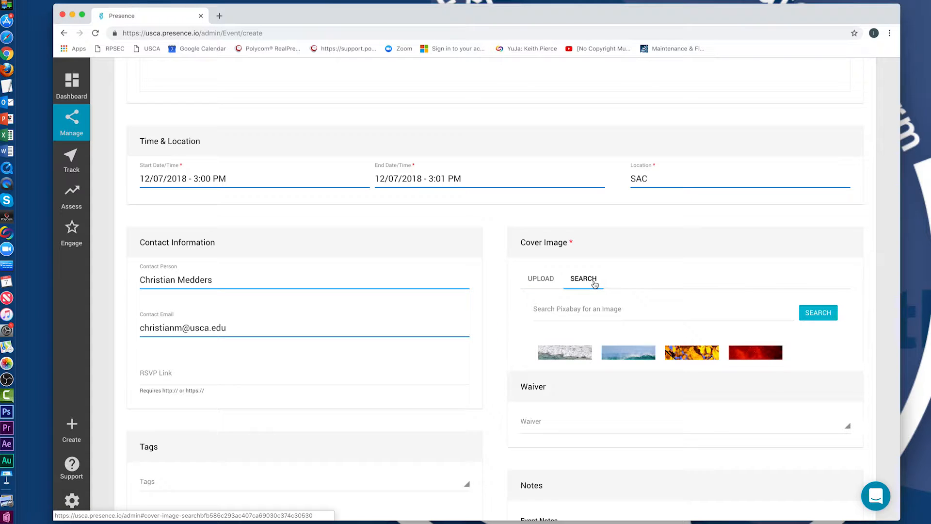
pyautogui.click(577, 357)
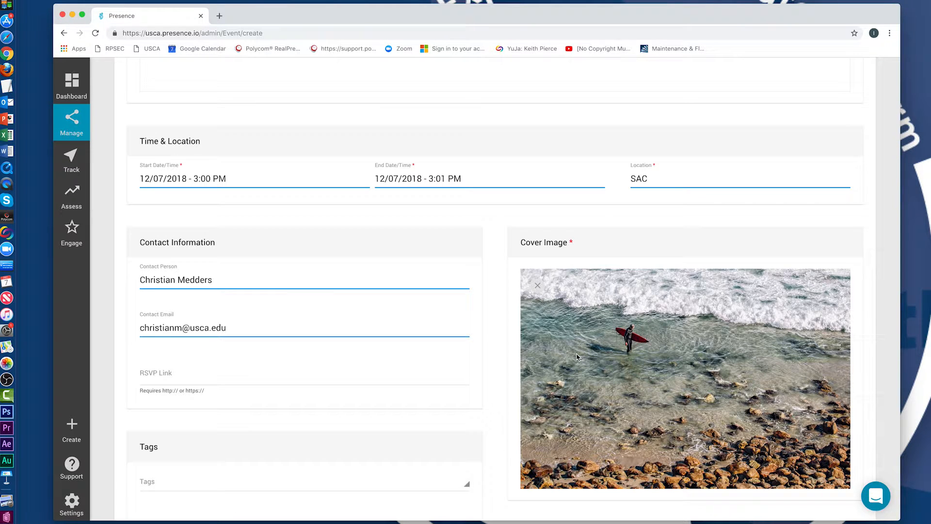
pyautogui.scroll(-5, 503, 358)
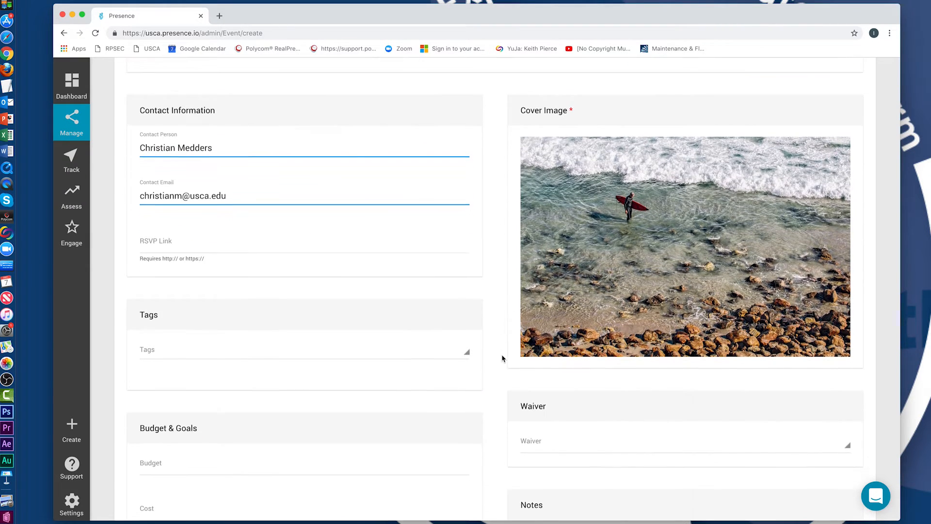
pyautogui.scroll(-7, 502, 358)
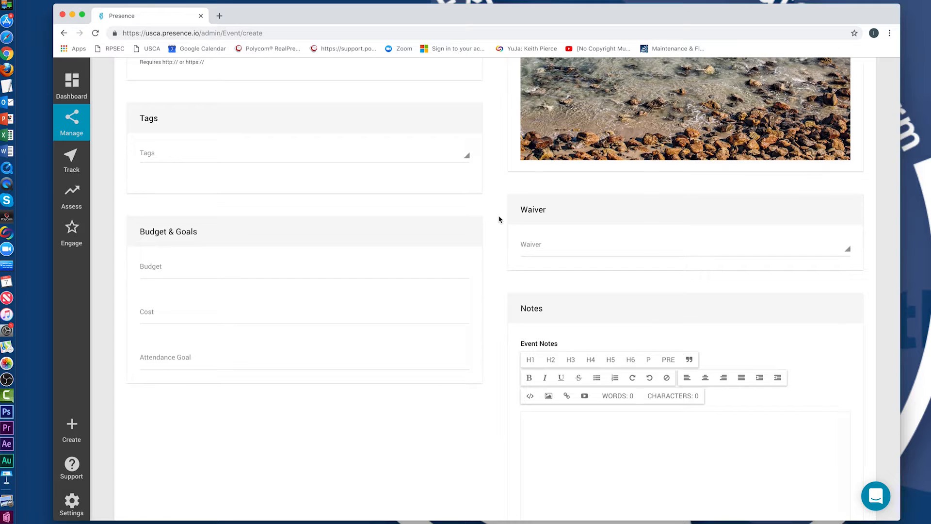
pyautogui.scroll(2, 500, 219)
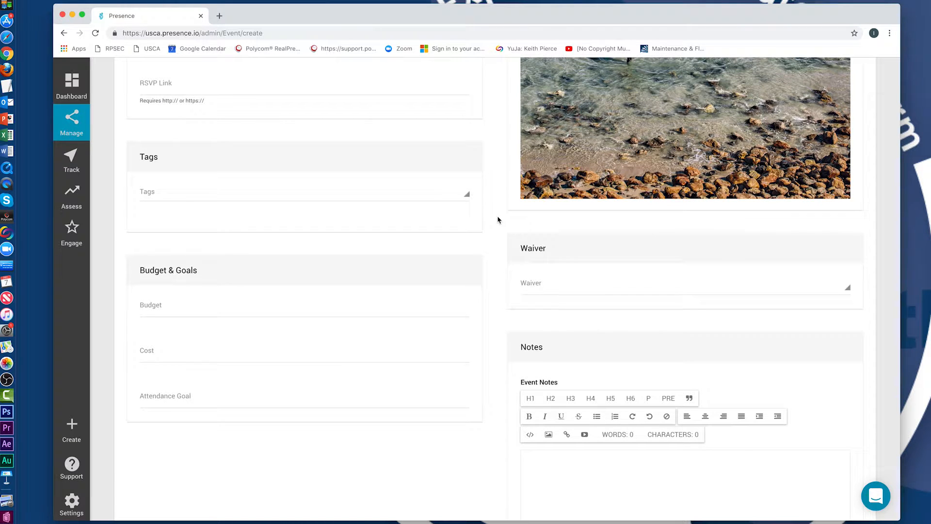
pyautogui.click(422, 196)
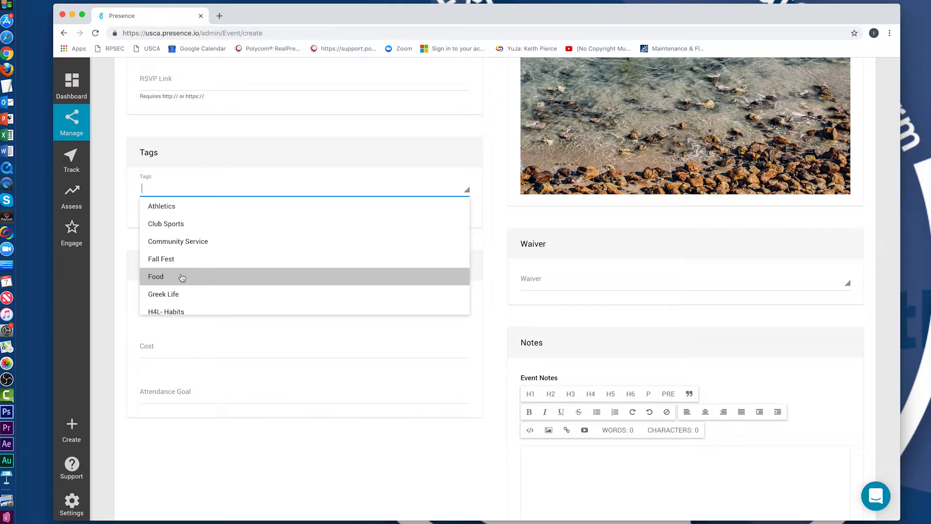
pyautogui.scroll(-3, 198, 280)
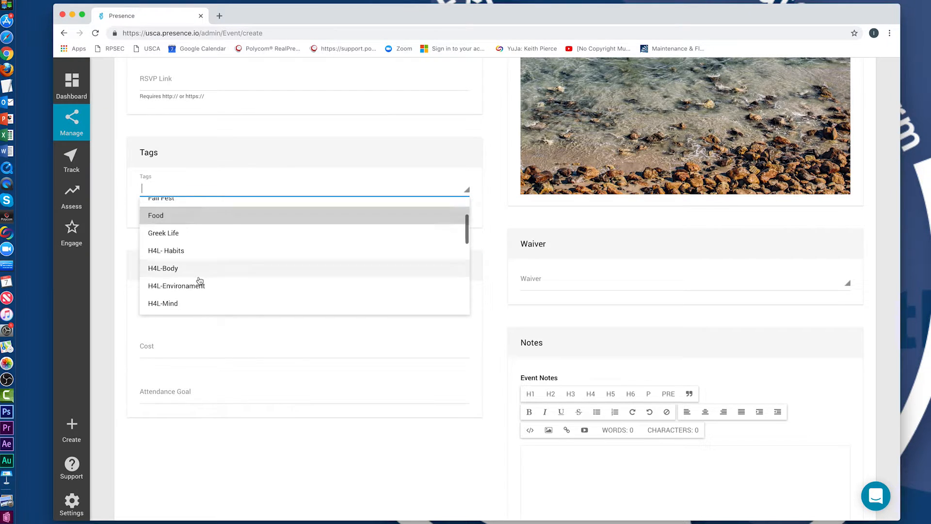
pyautogui.scroll(-2, 202, 287)
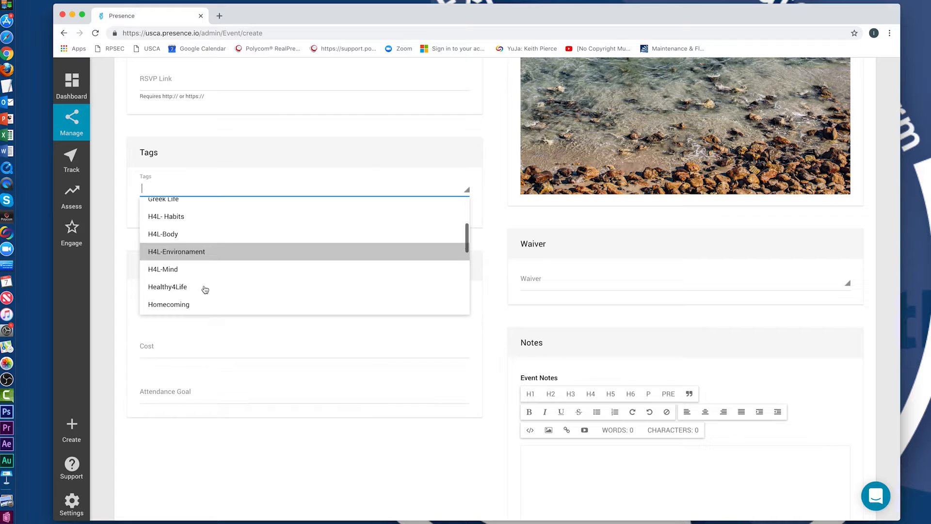
pyautogui.scroll(-1, 214, 289)
pyautogui.scroll(-2, 210, 288)
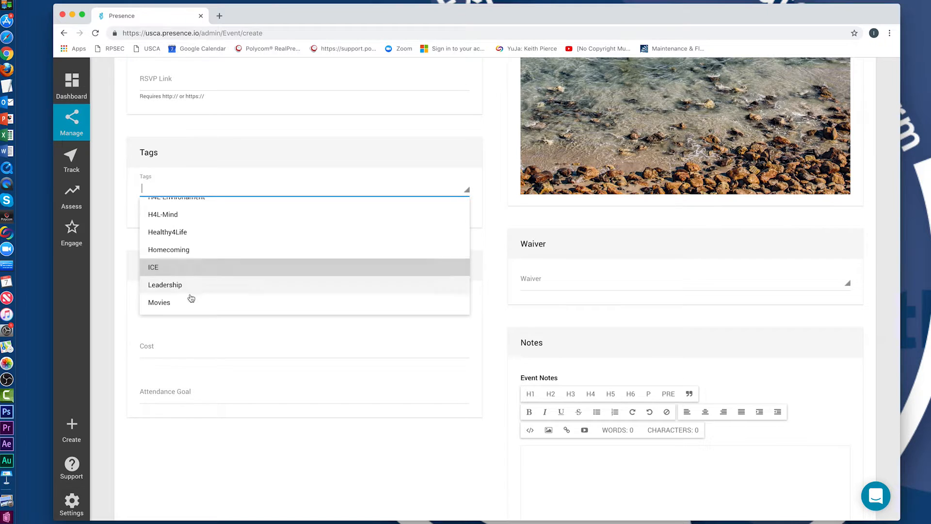
pyautogui.scroll(-2, 196, 293)
pyautogui.scroll(-5, 213, 286)
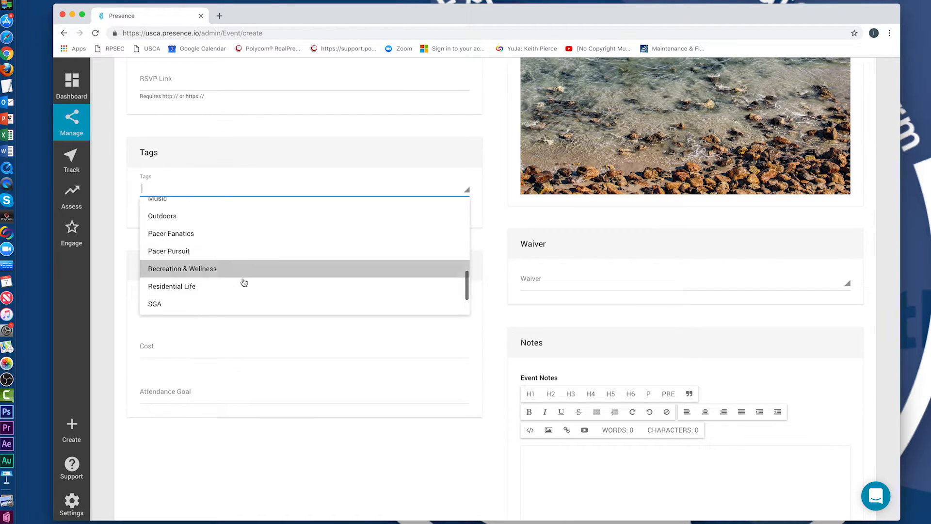
pyautogui.scroll(-3, 244, 284)
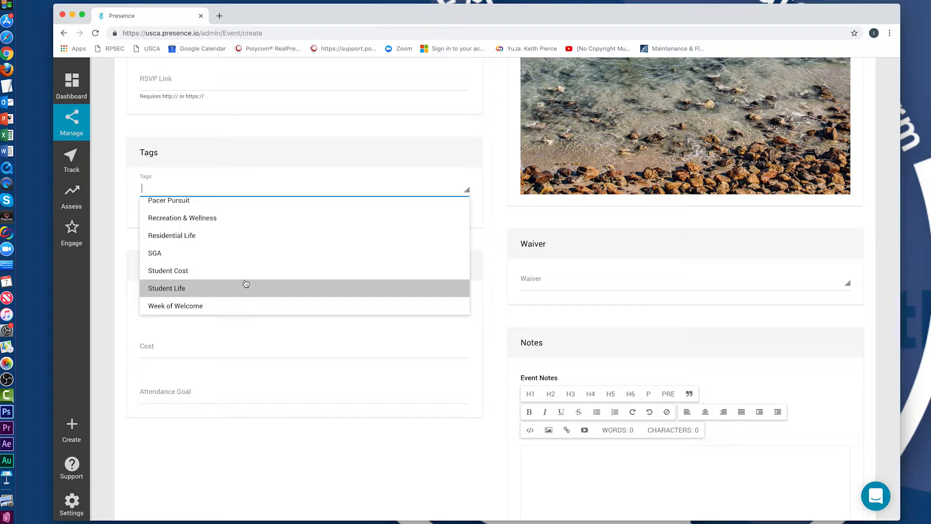
pyautogui.click(308, 444)
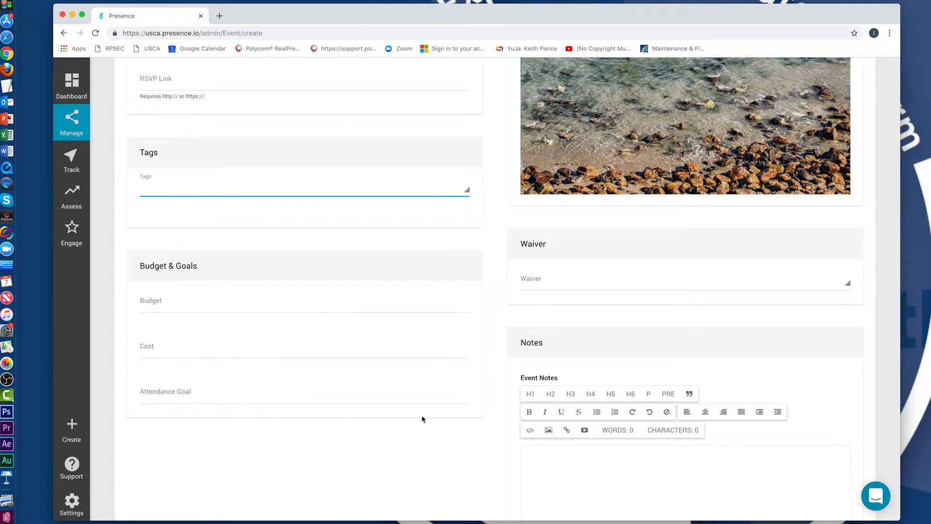
pyautogui.click(191, 309)
pyautogui.write('1')
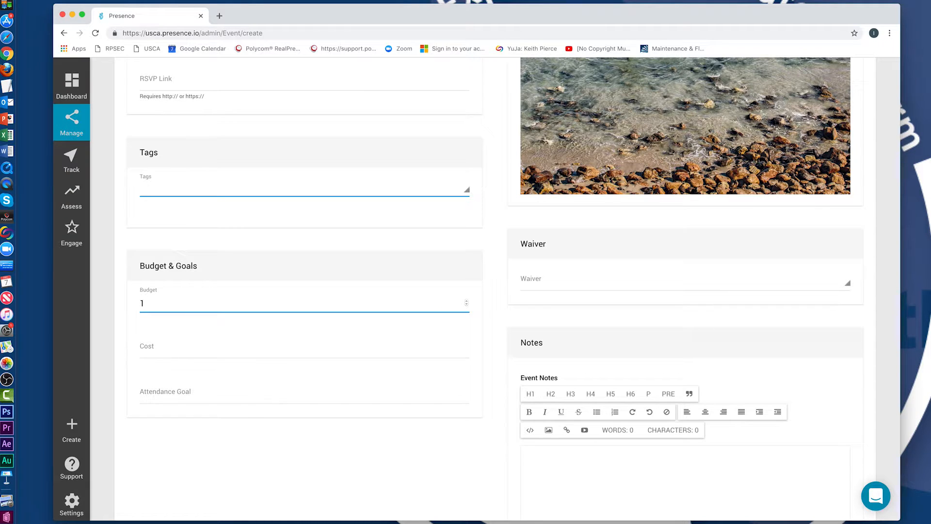
pyautogui.write('000')
pyautogui.click(183, 344)
pyautogui.write('500')
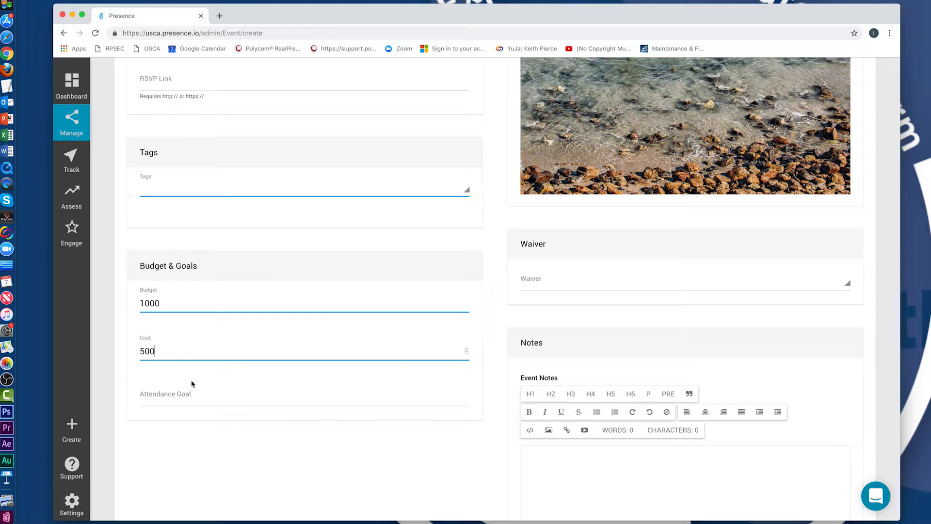
pyautogui.click(195, 390)
pyautogui.click(187, 353)
pyautogui.press('BackSpace')
pyautogui.press('BackSpace')
pyautogui.press('BackSpace')
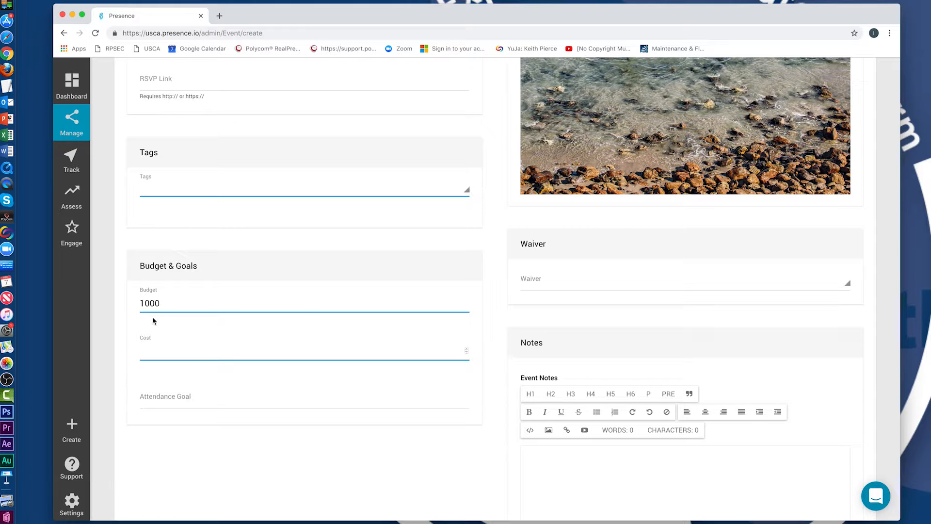
pyautogui.click(168, 305)
pyautogui.press('BackSpace')
pyautogui.press('BackSpace')
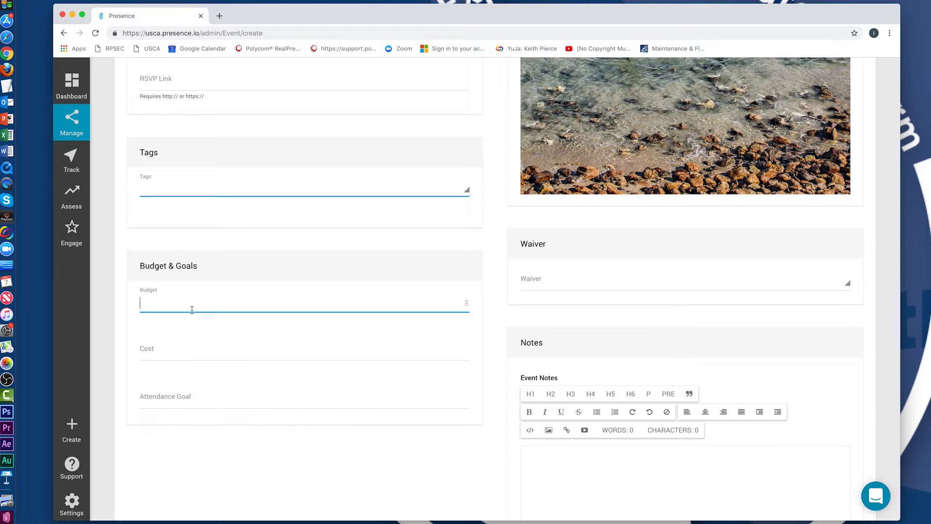
pyautogui.scroll(-3, 502, 409)
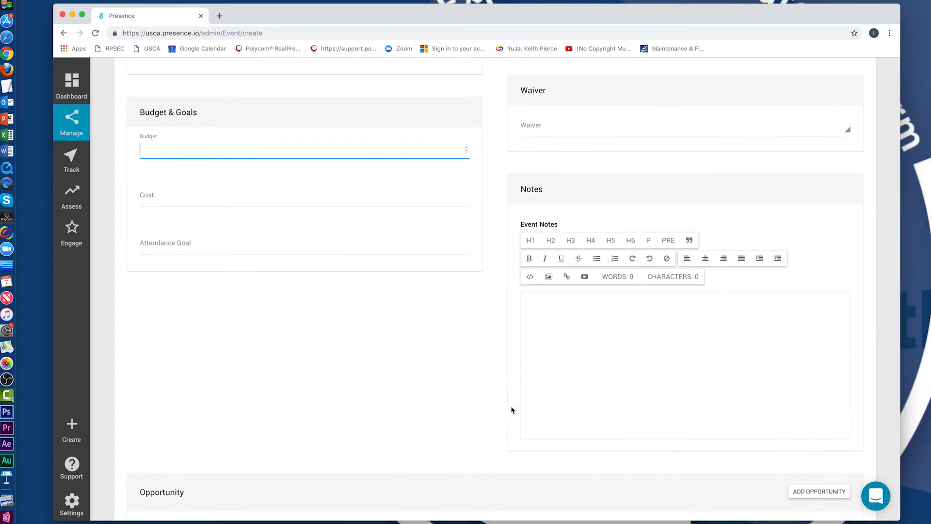
pyautogui.scroll(-4, 502, 368)
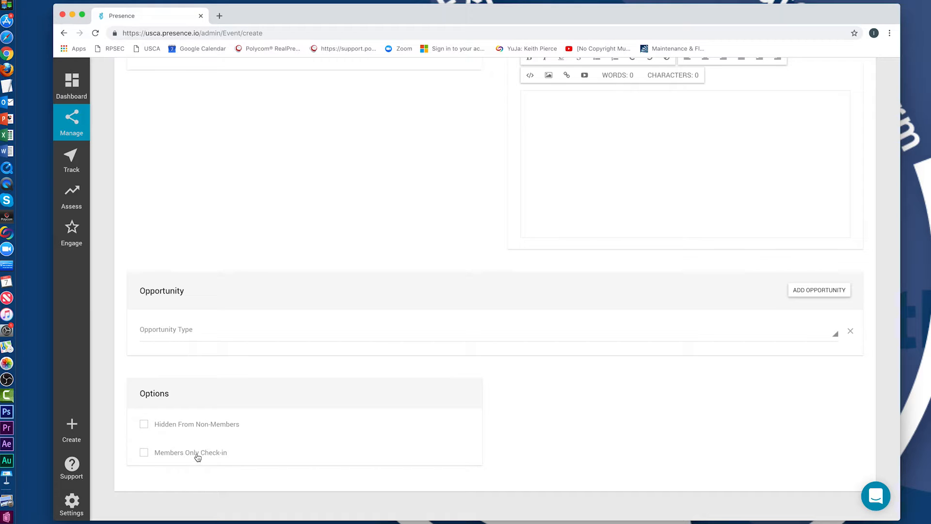
pyautogui.scroll(10, 501, 359)
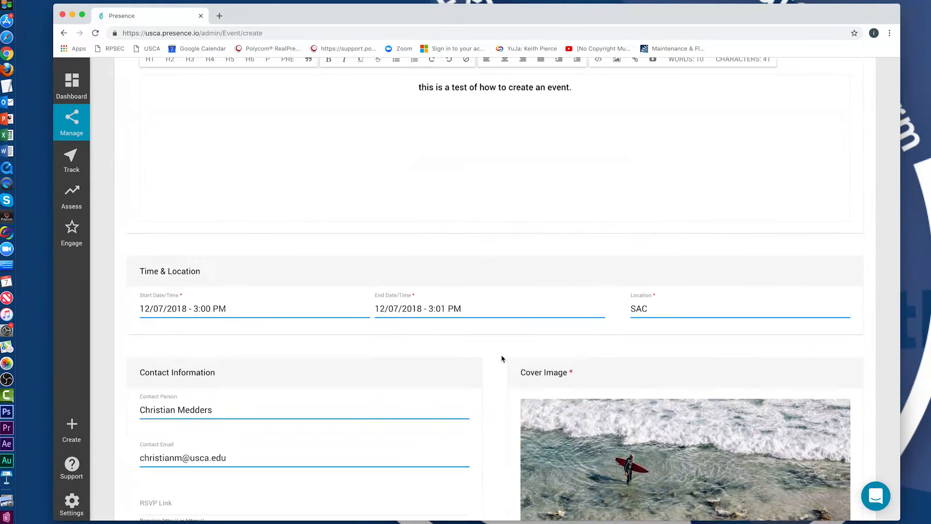
pyautogui.scroll(5, 501, 359)
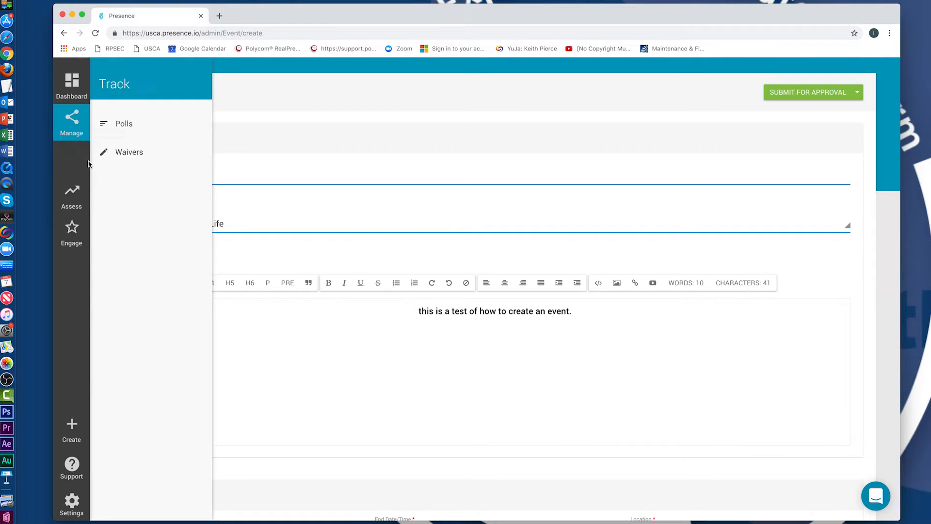
# Open the Analytics page via Assess in the admin sidebar.
pyautogui.moveTo(89, 164)
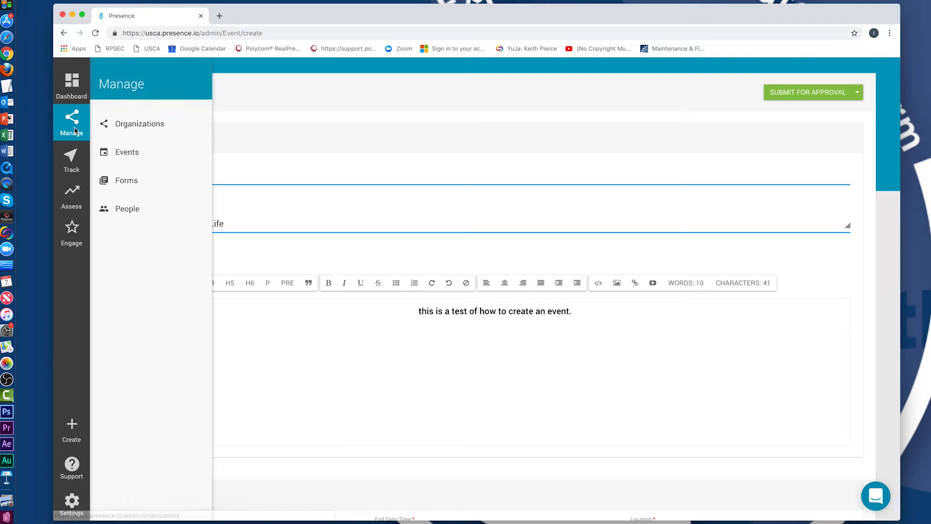
pyautogui.click(70, 193)
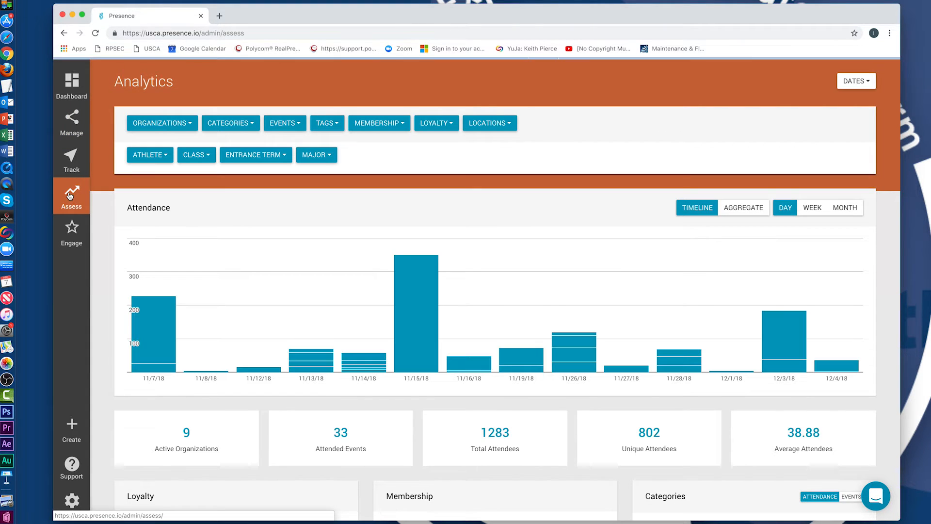
# Filter analytics to the Student Life Leadership Retreat, whose panels show no data.
pyautogui.click(300, 127)
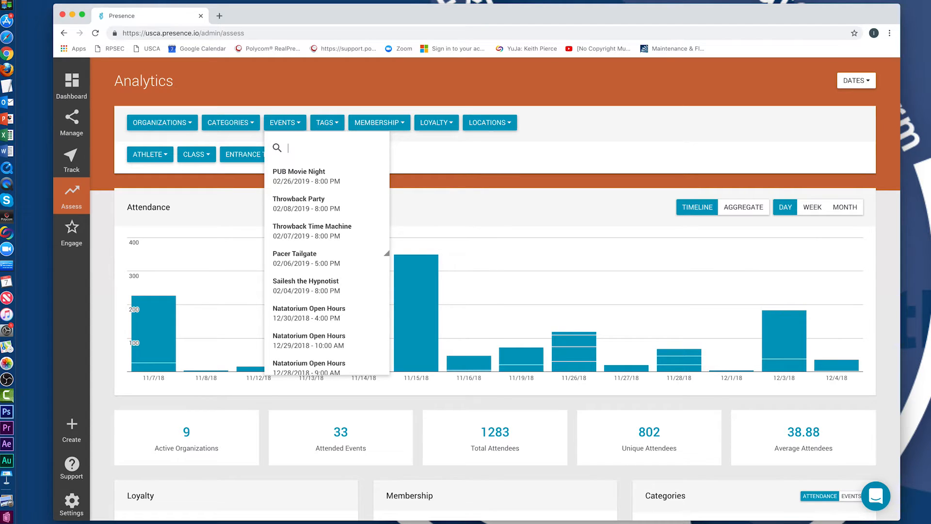
pyautogui.write('leader')
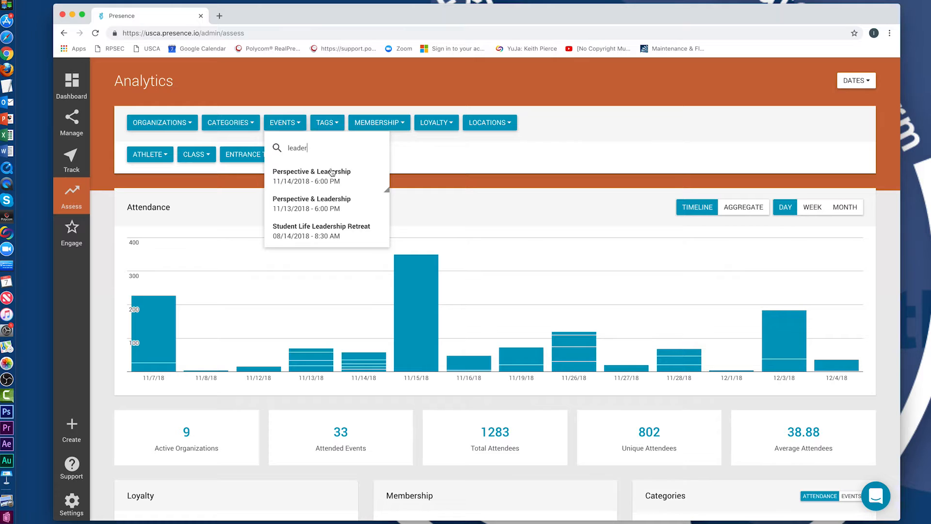
pyautogui.click(340, 231)
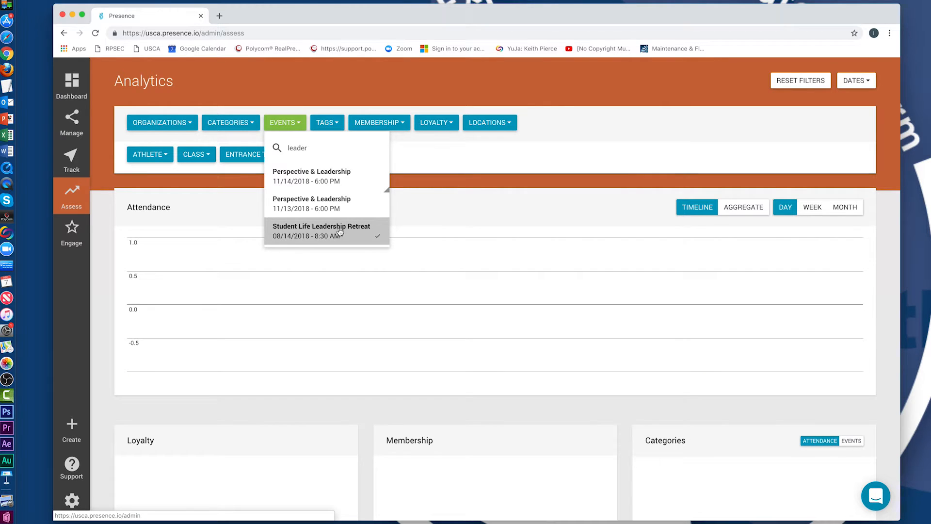
pyautogui.scroll(-5, 346, 277)
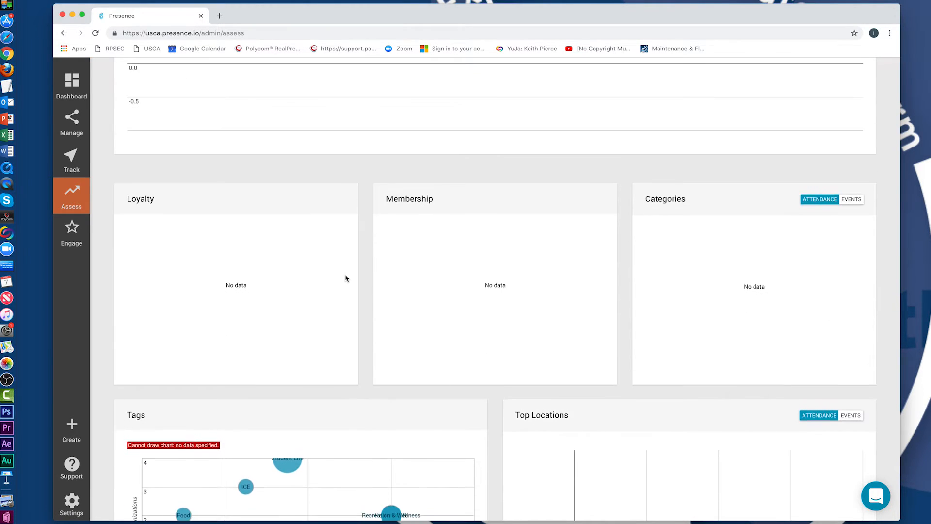
pyautogui.scroll(-6, 346, 278)
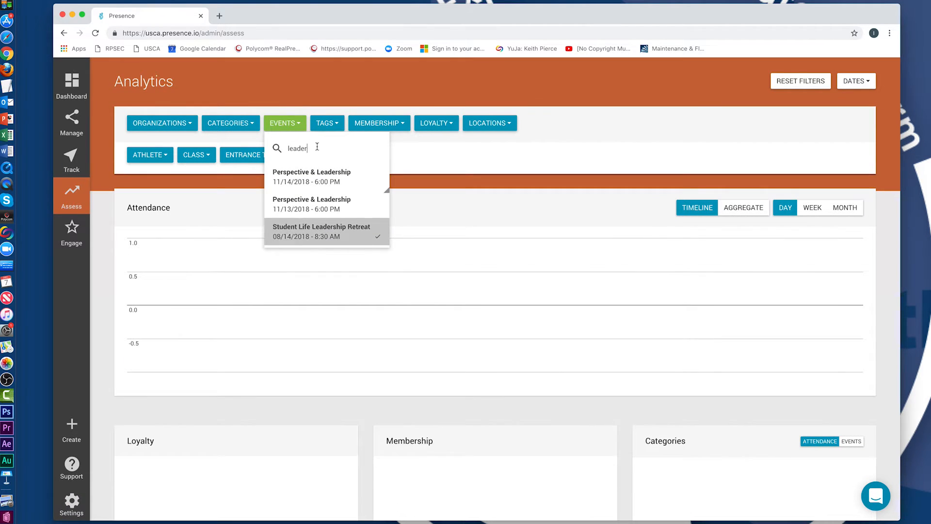
# Switch the event filter to One Table, showing 350 attendees on 11/15/18.
pyautogui.press('BackSpace')
pyautogui.press('BackSpace')
pyautogui.press('BackSpace')
pyautogui.press('BackSpace')
pyautogui.press('BackSpace')
pyautogui.press('BackSpace')
pyautogui.write('one')
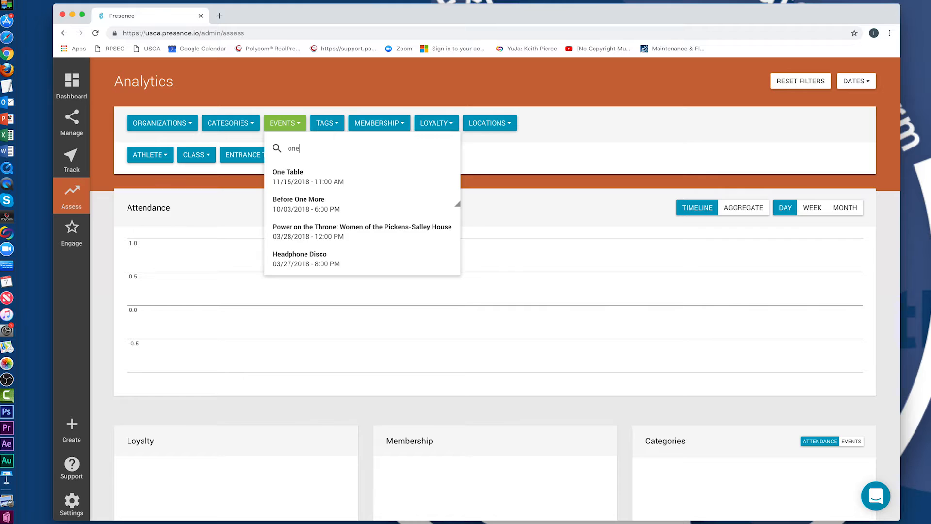
pyautogui.click(316, 176)
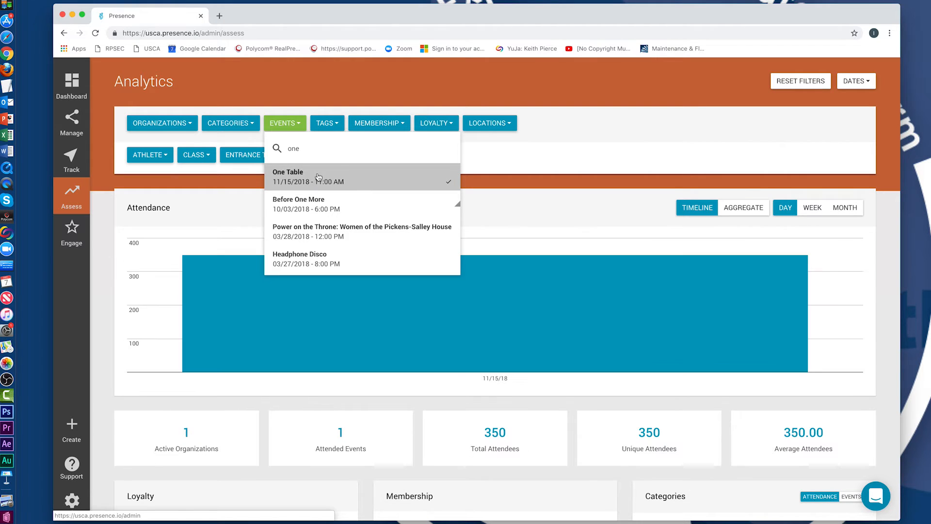
pyautogui.click(105, 302)
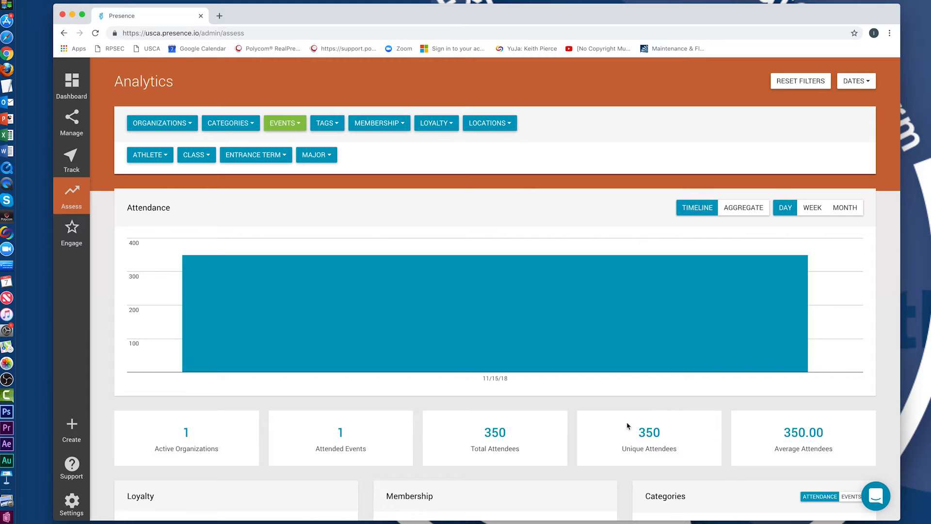
pyautogui.scroll(-3, 621, 454)
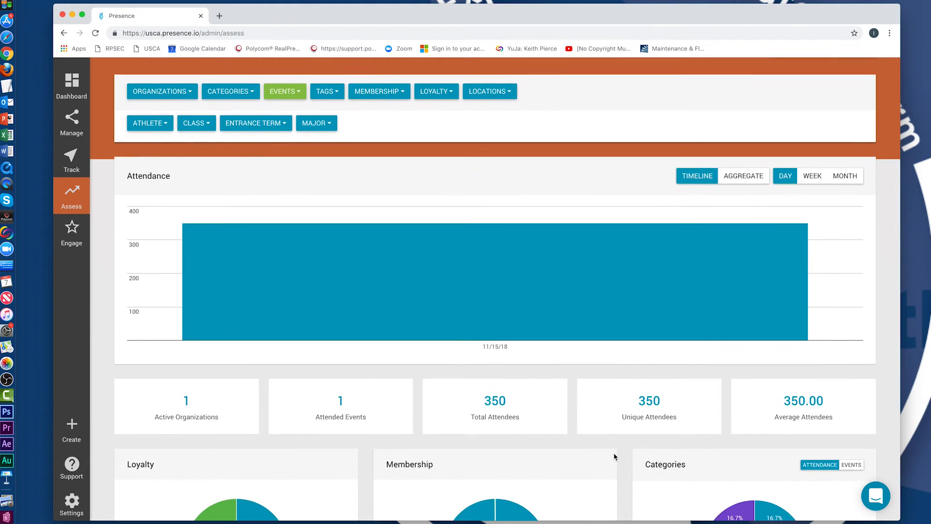
pyautogui.scroll(-3, 614, 456)
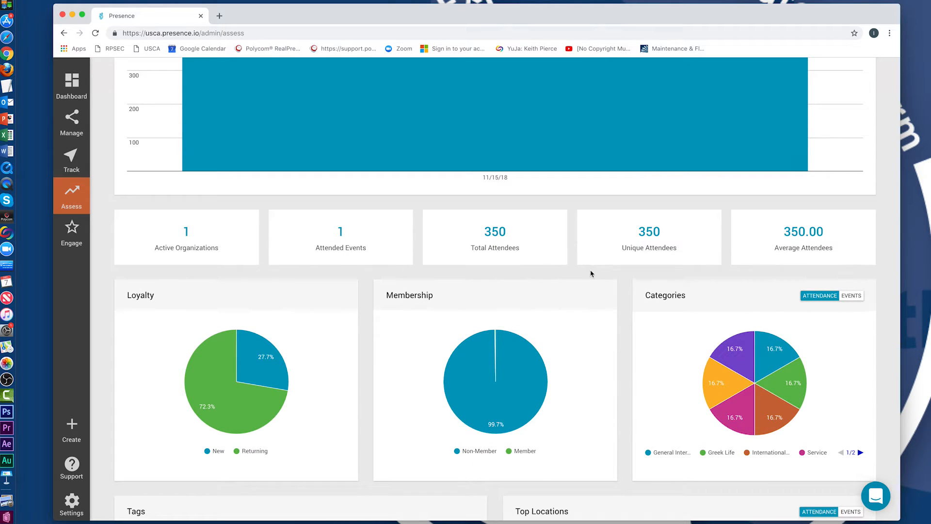
pyautogui.moveTo(240, 406)
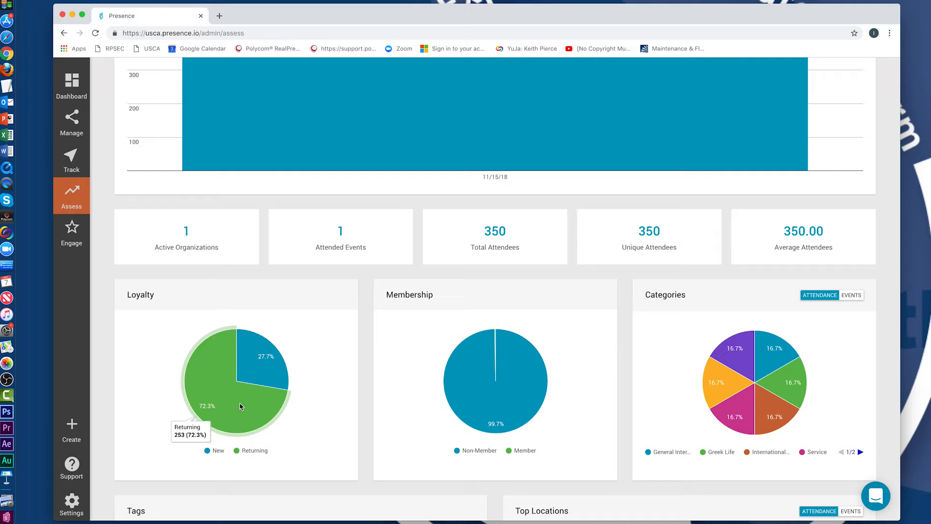
pyautogui.moveTo(270, 377)
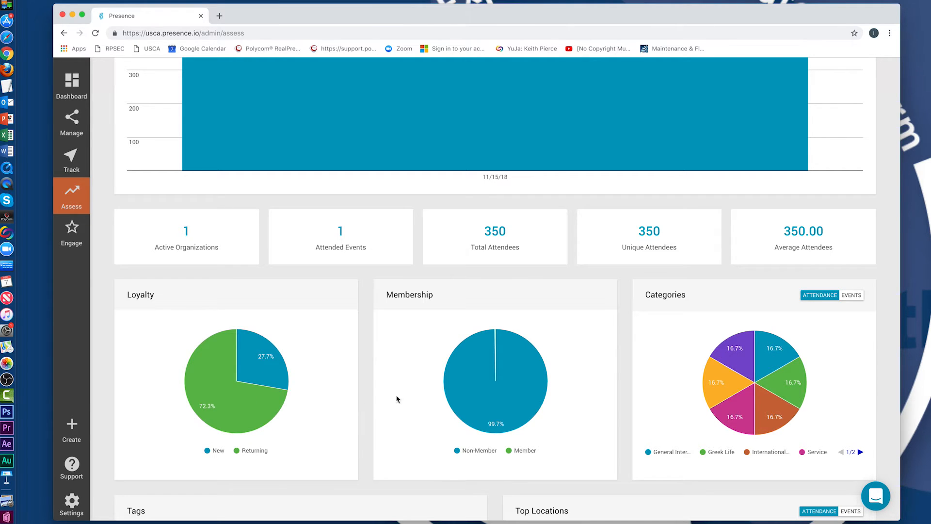
pyautogui.moveTo(475, 389)
pyautogui.scroll(-5, 609, 385)
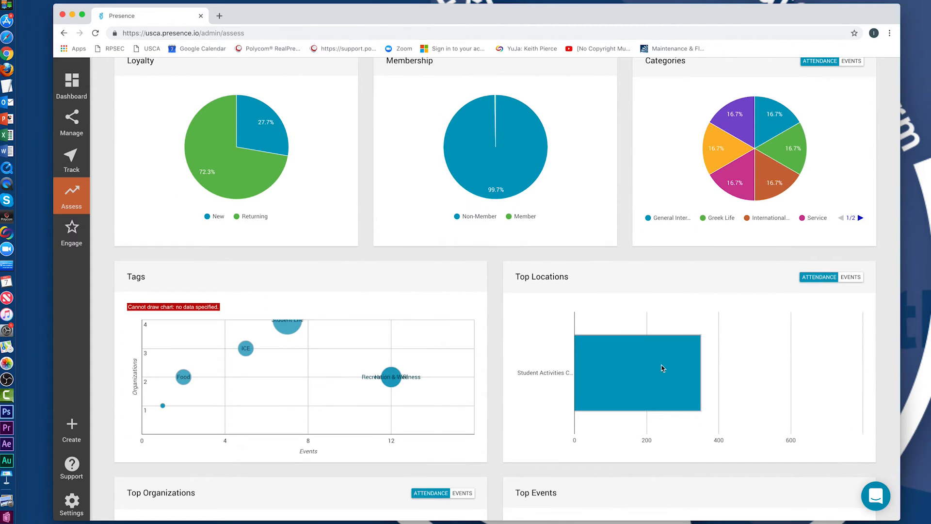
pyautogui.scroll(-2, 402, 374)
pyautogui.scroll(-7, 403, 373)
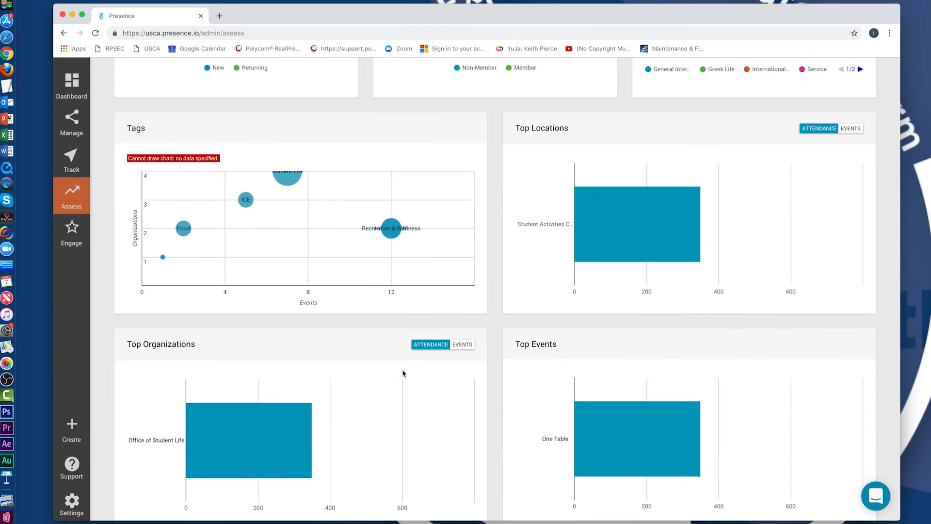
pyautogui.scroll(-1, 485, 370)
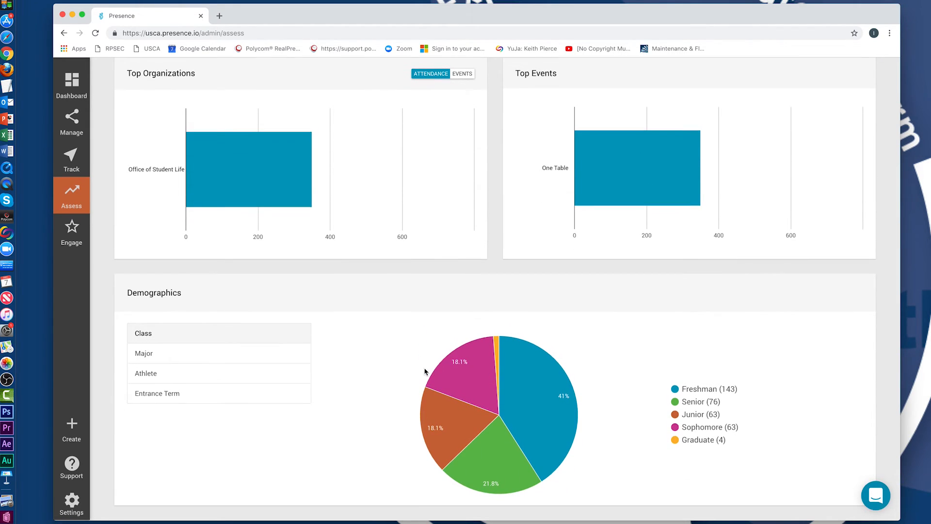
# Cycle the One Table demographics pie chart through Major and Athlete, ending on Entrance Term.
pyautogui.moveTo(538, 399)
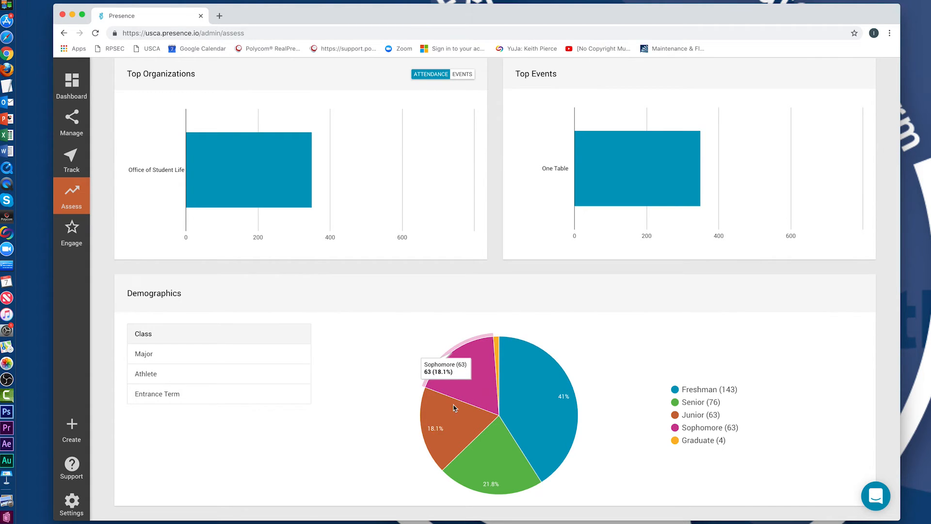
pyautogui.moveTo(448, 421)
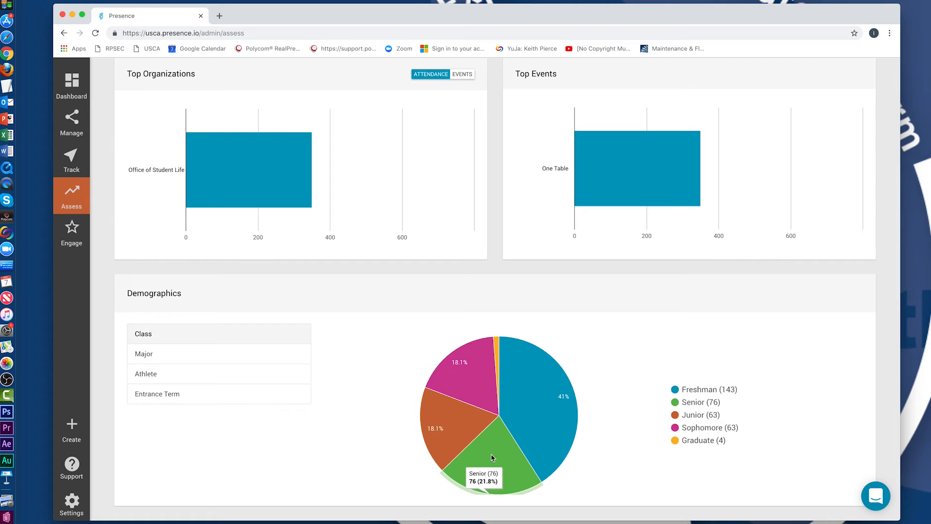
pyautogui.click(180, 363)
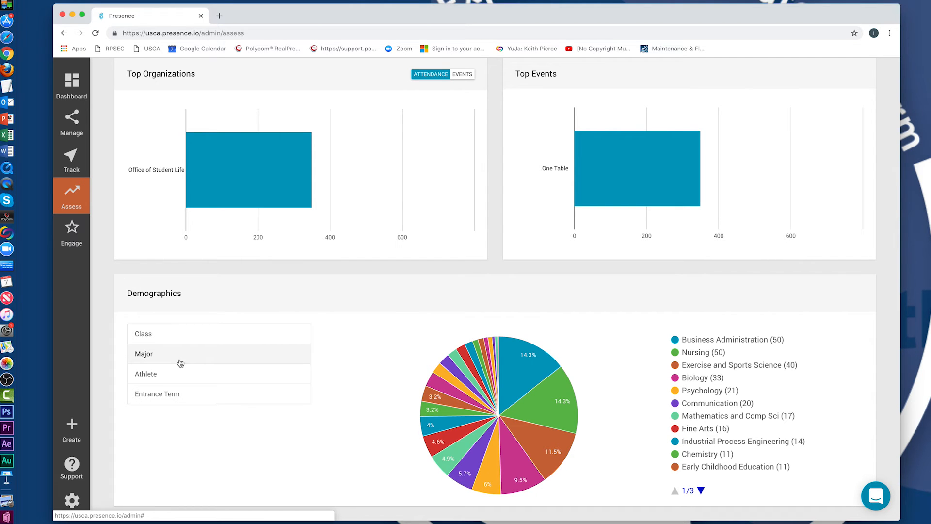
pyautogui.click(183, 374)
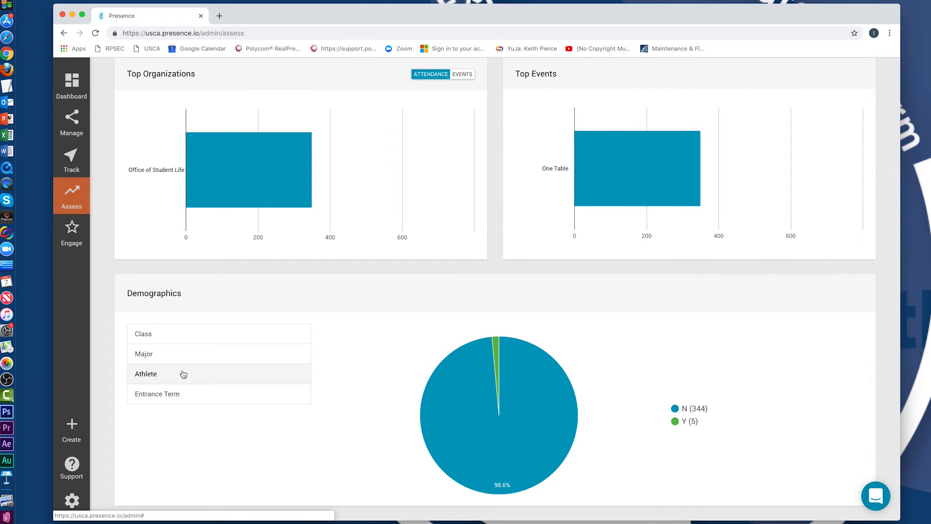
pyautogui.click(193, 390)
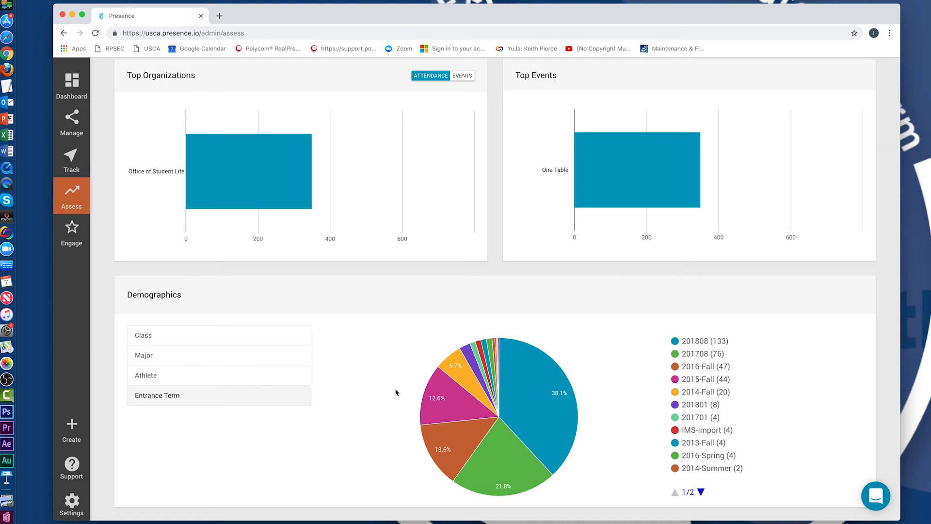
# Go from Analytics to the admin Events list under Manage in the sidebar.
pyautogui.scroll(15, 396, 394)
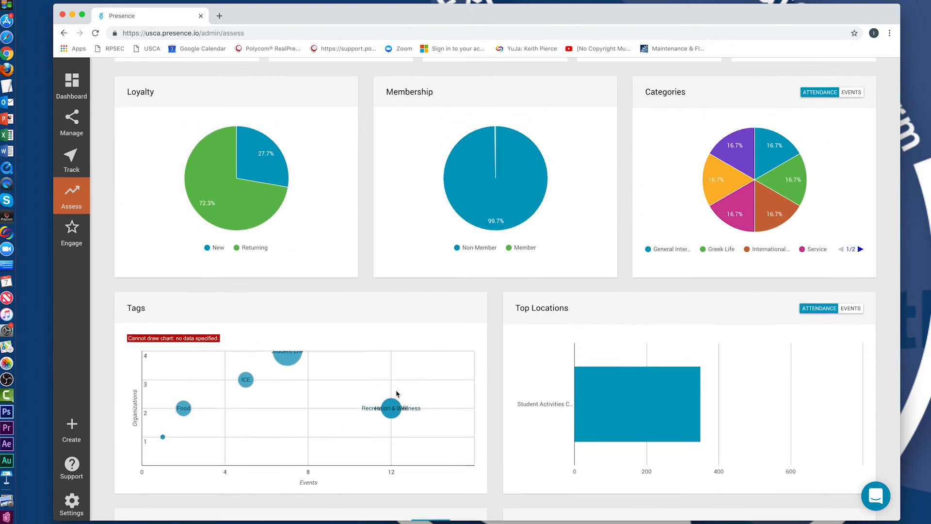
pyautogui.scroll(3, 397, 394)
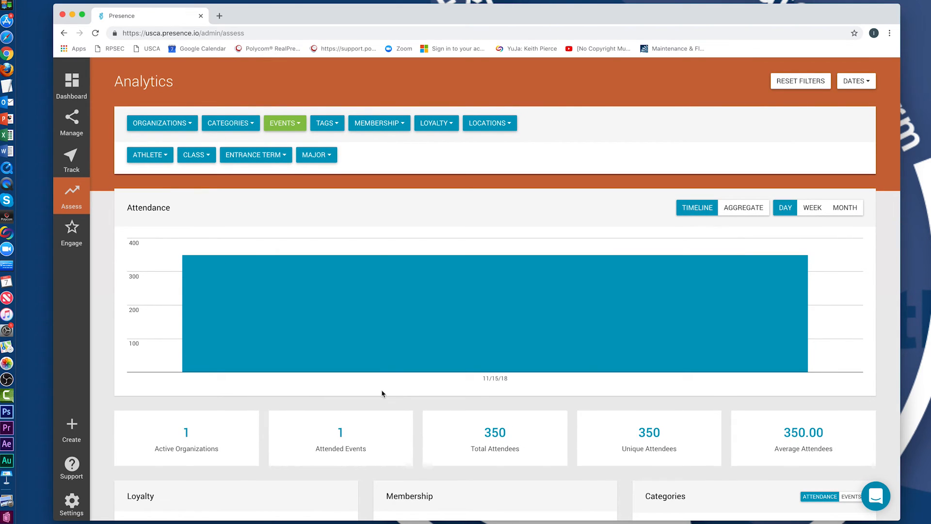
pyautogui.moveTo(257, 332)
pyautogui.moveTo(76, 124)
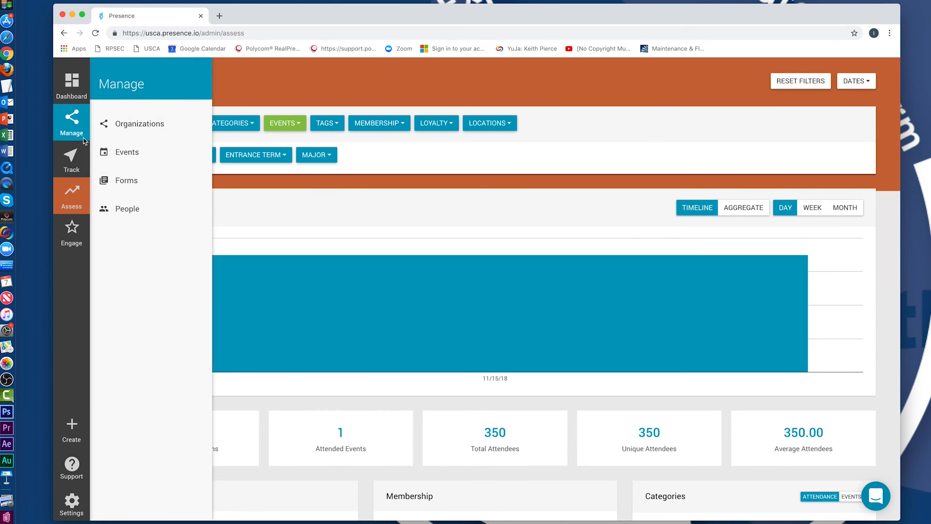
pyautogui.click(127, 152)
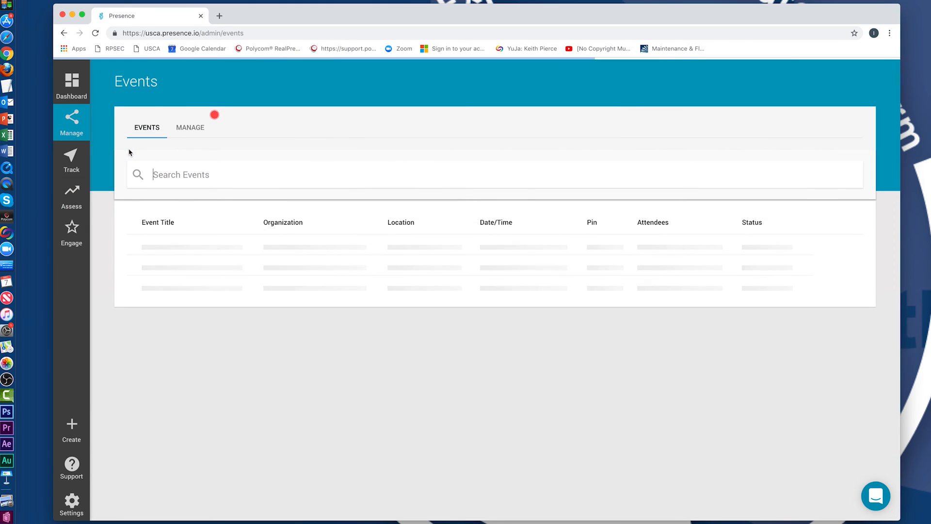